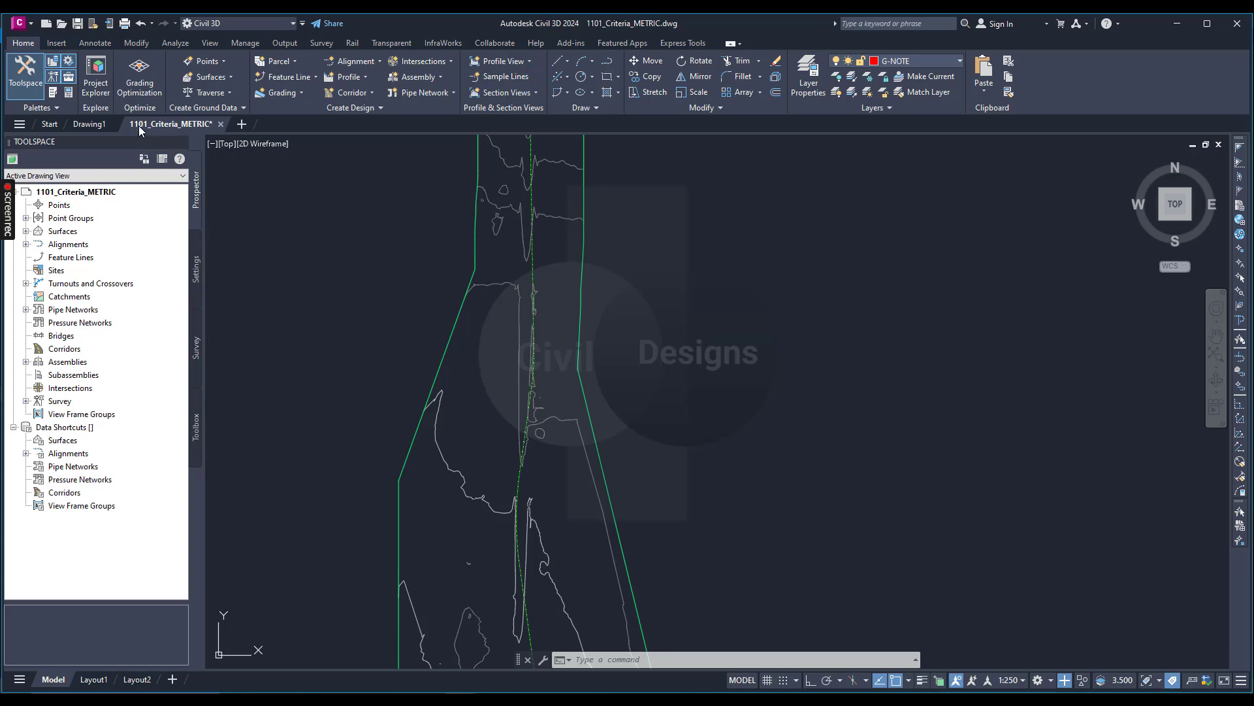
Open the Design Criteria Editor for the USH 10 alignment in the 1101_Criteria_METRIC drawing.
mouse_move(157, 124)
click(180, 202)
key(ctrl+Page_Up)
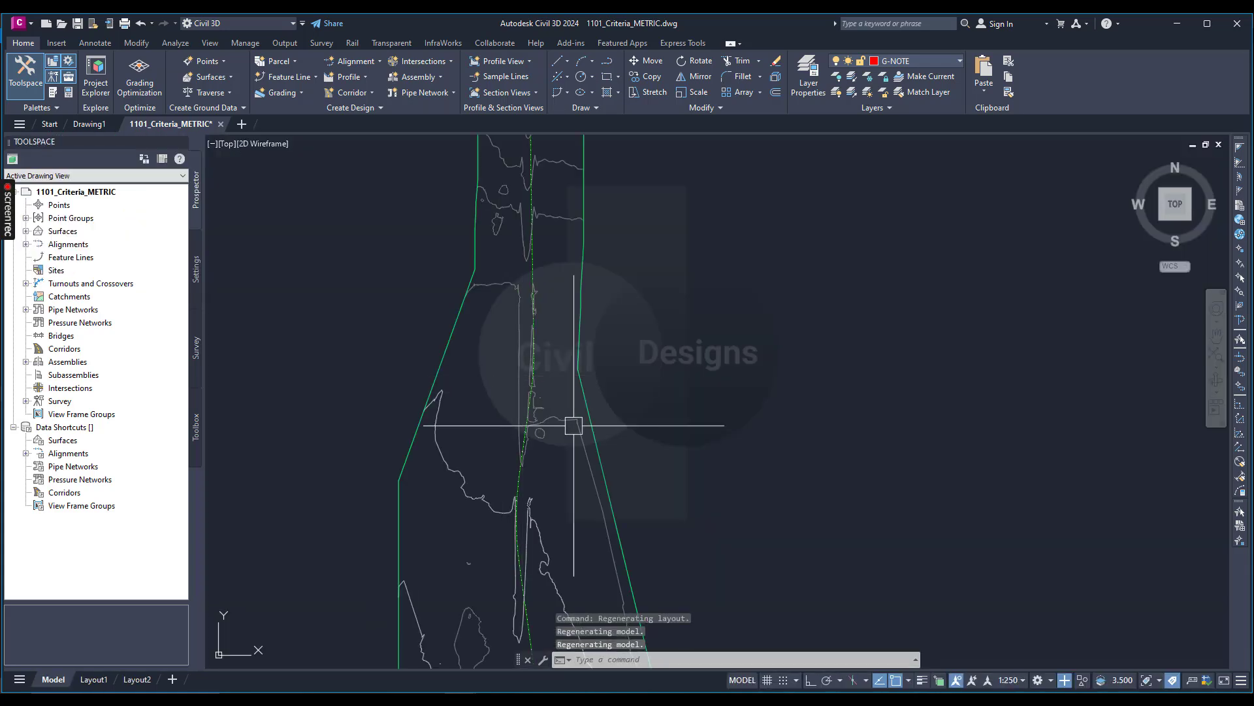
scroll(598, 411, down, 2)
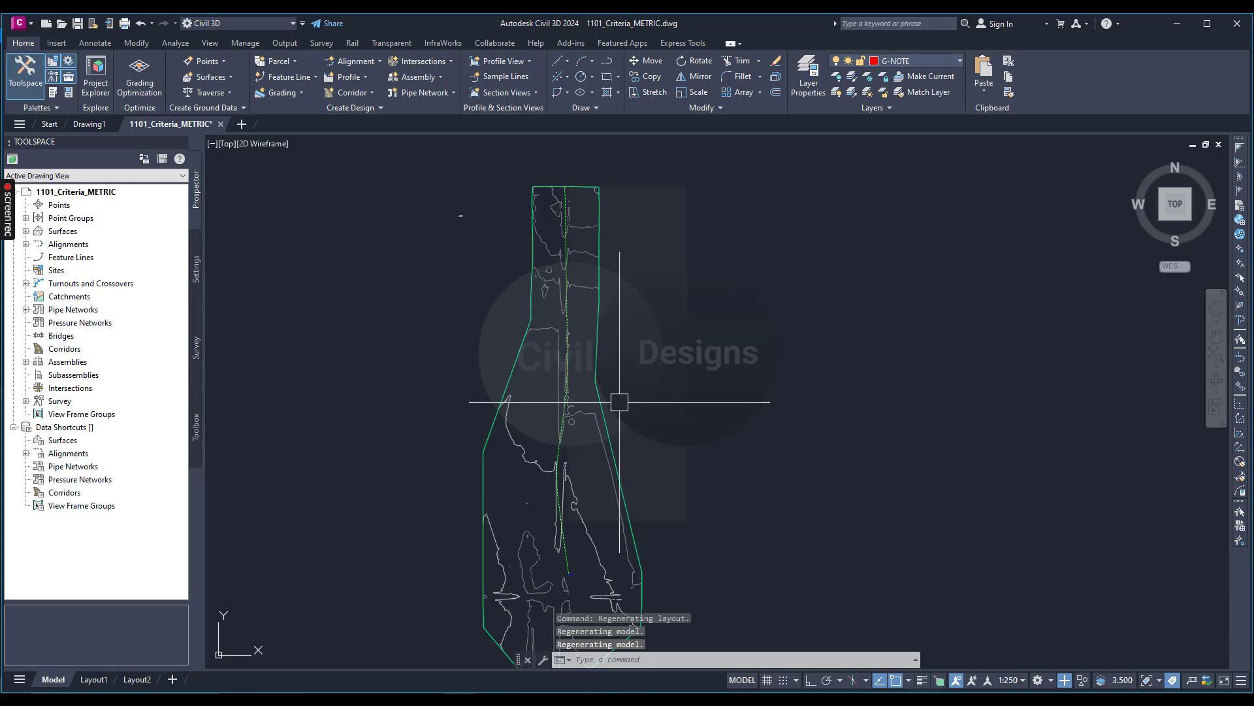
scroll(516, 443, up, 4)
scroll(649, 246, up, 5)
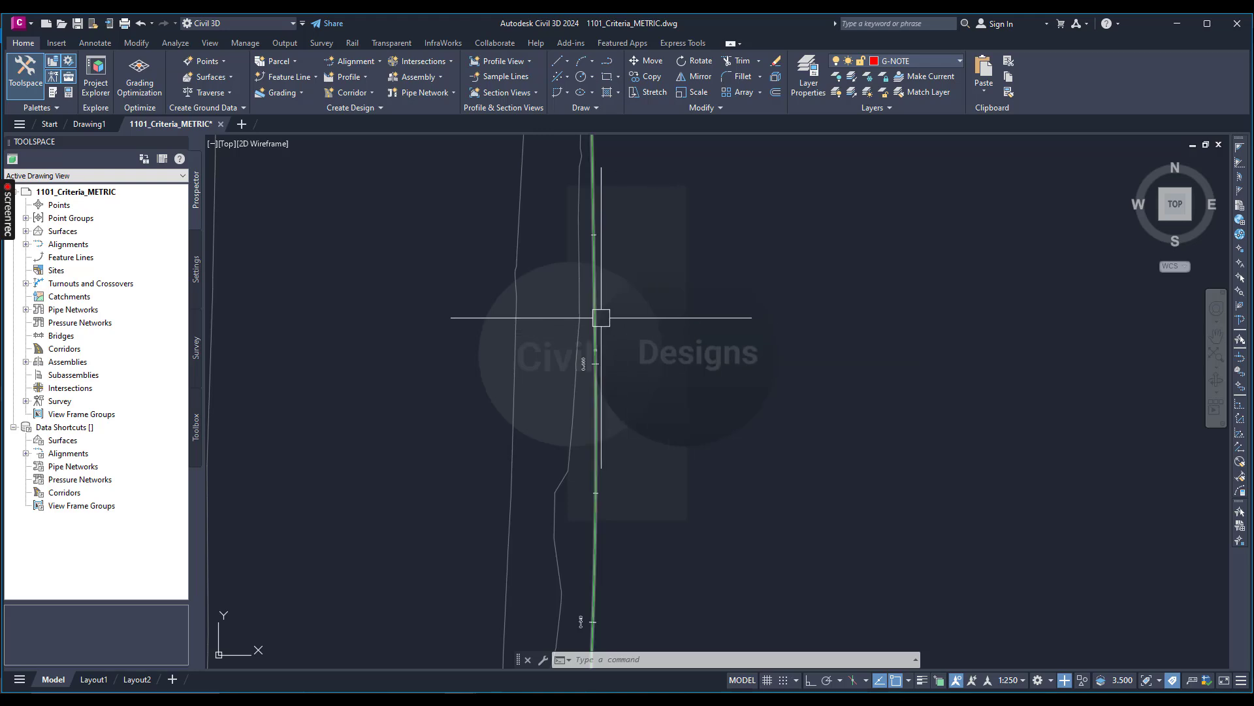
click(601, 318)
scroll(686, 323, up, 1)
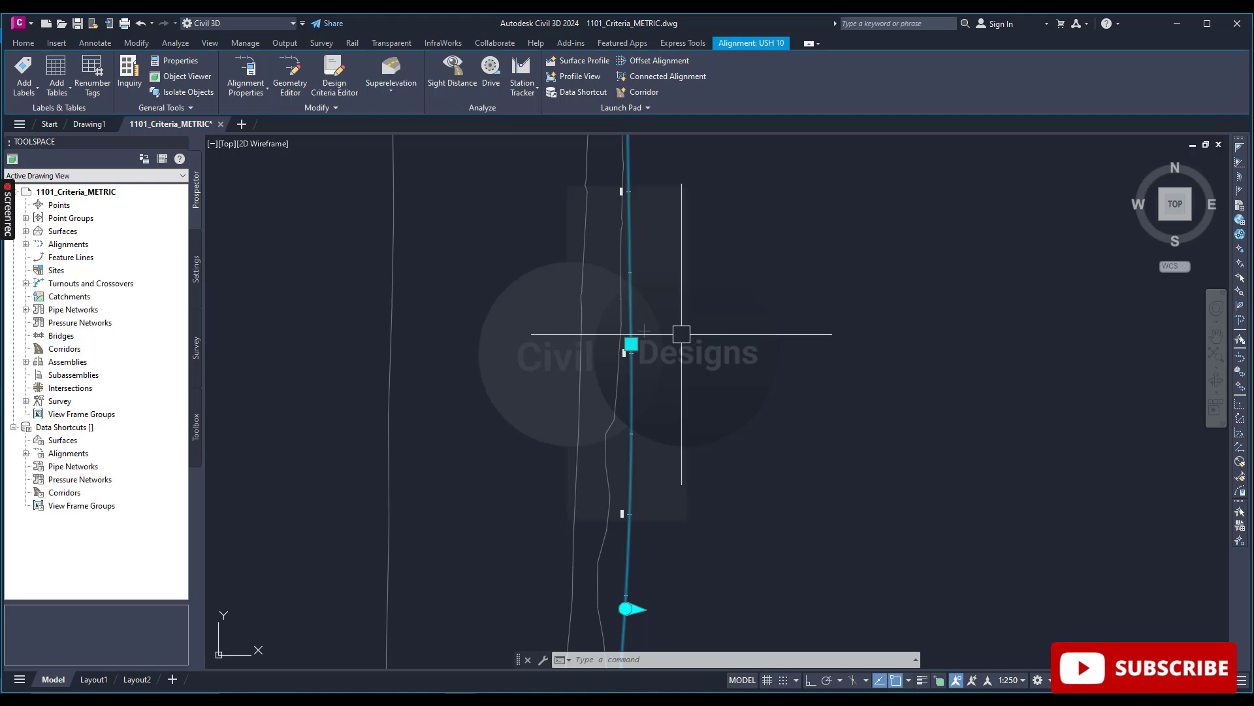
click(337, 85)
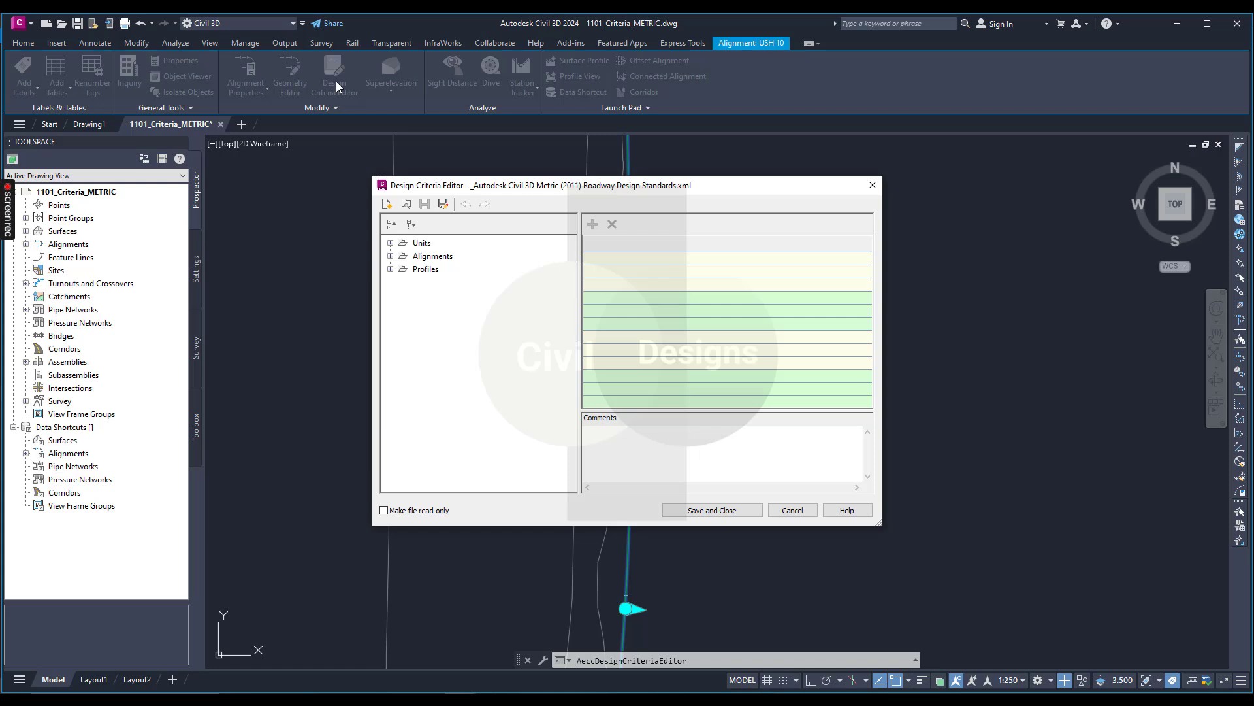
Add a new superelevation table to the alignment superelevation tables of the metric roadway design standards.
click(390, 257)
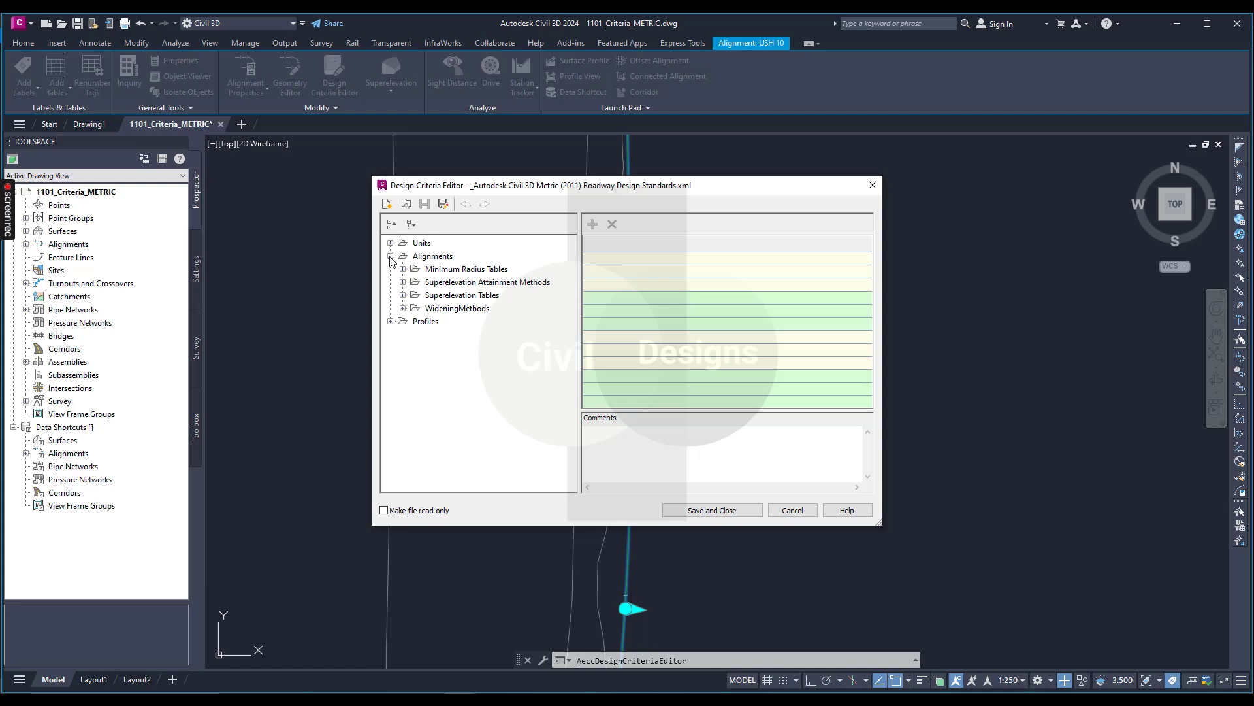
click(404, 295)
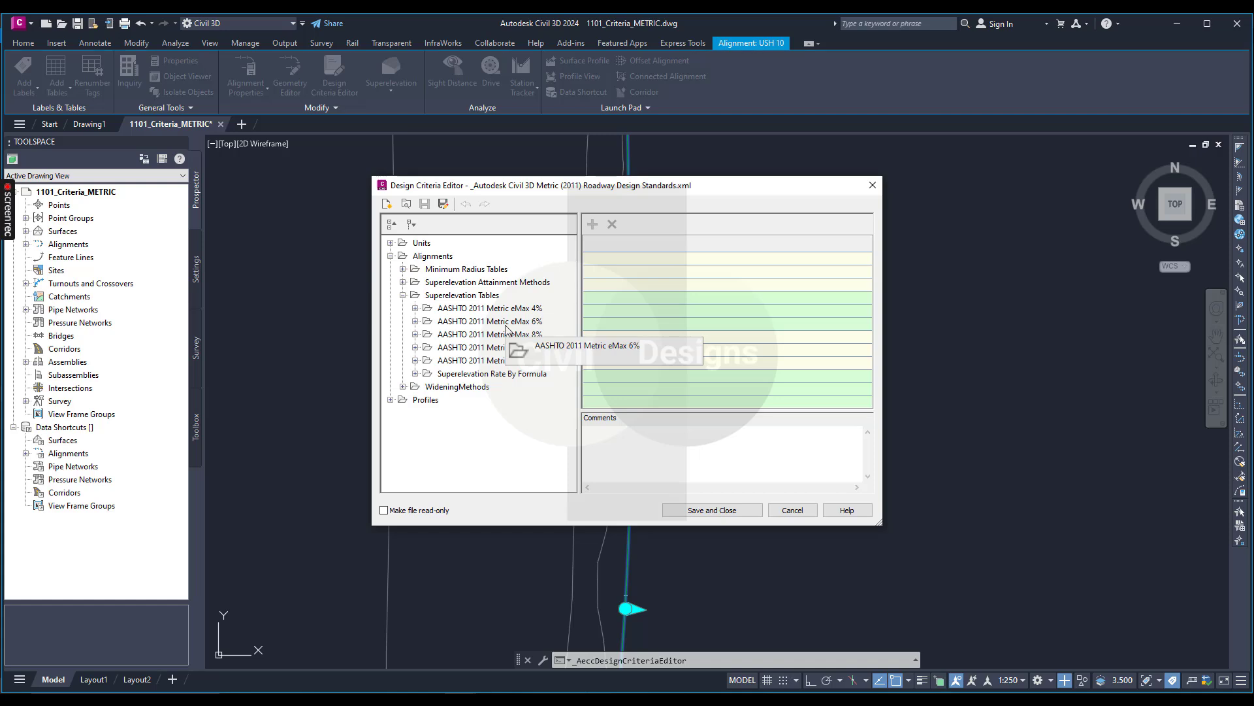
drag(506, 329, 506, 330)
right_click(484, 295)
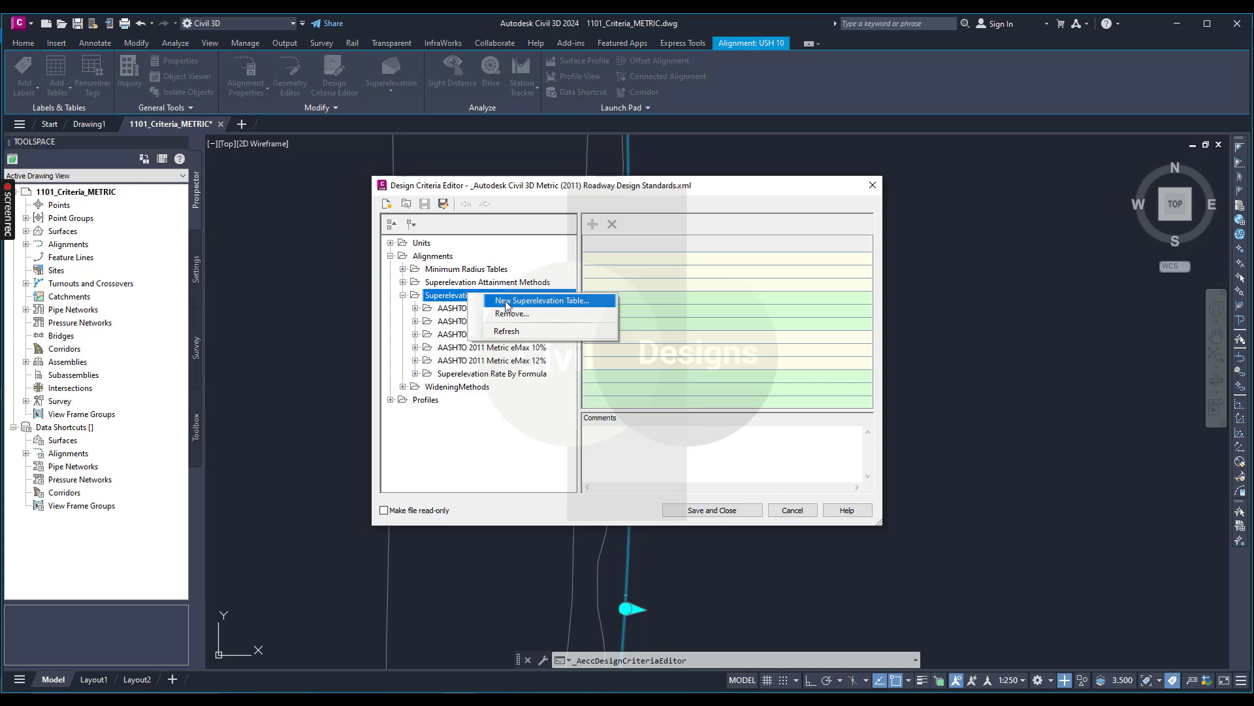
click(508, 302)
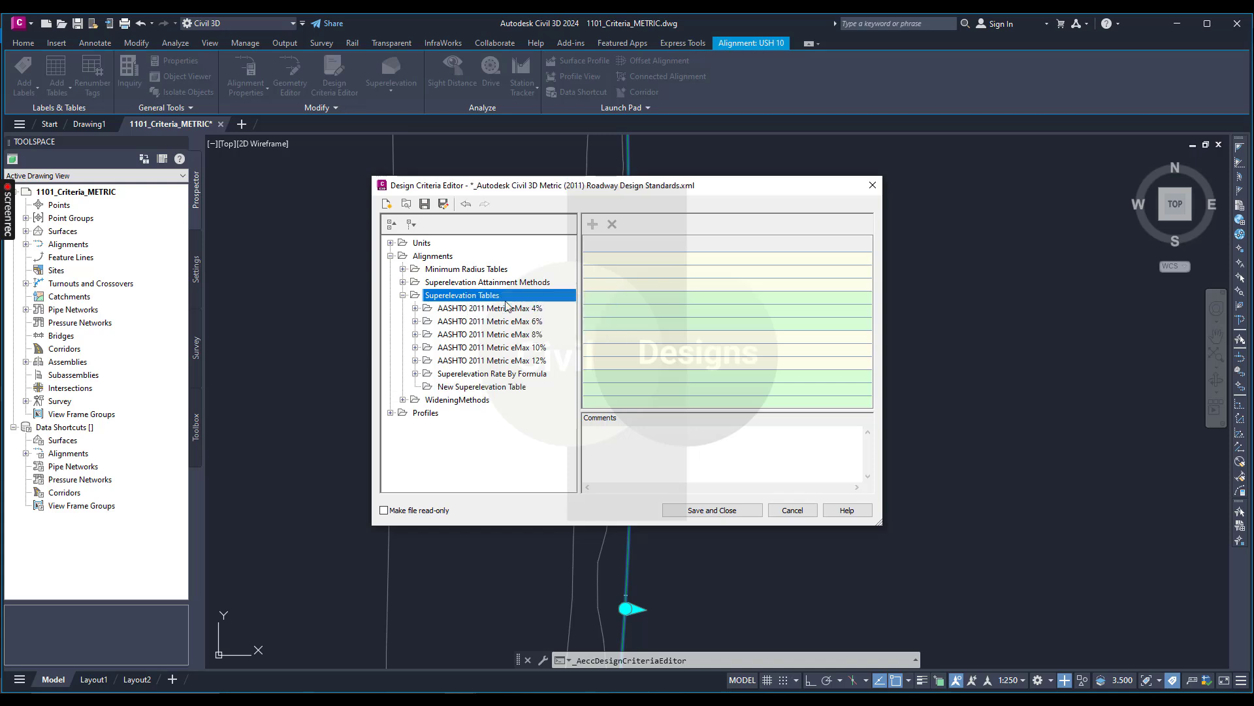
drag(508, 303, 508, 304)
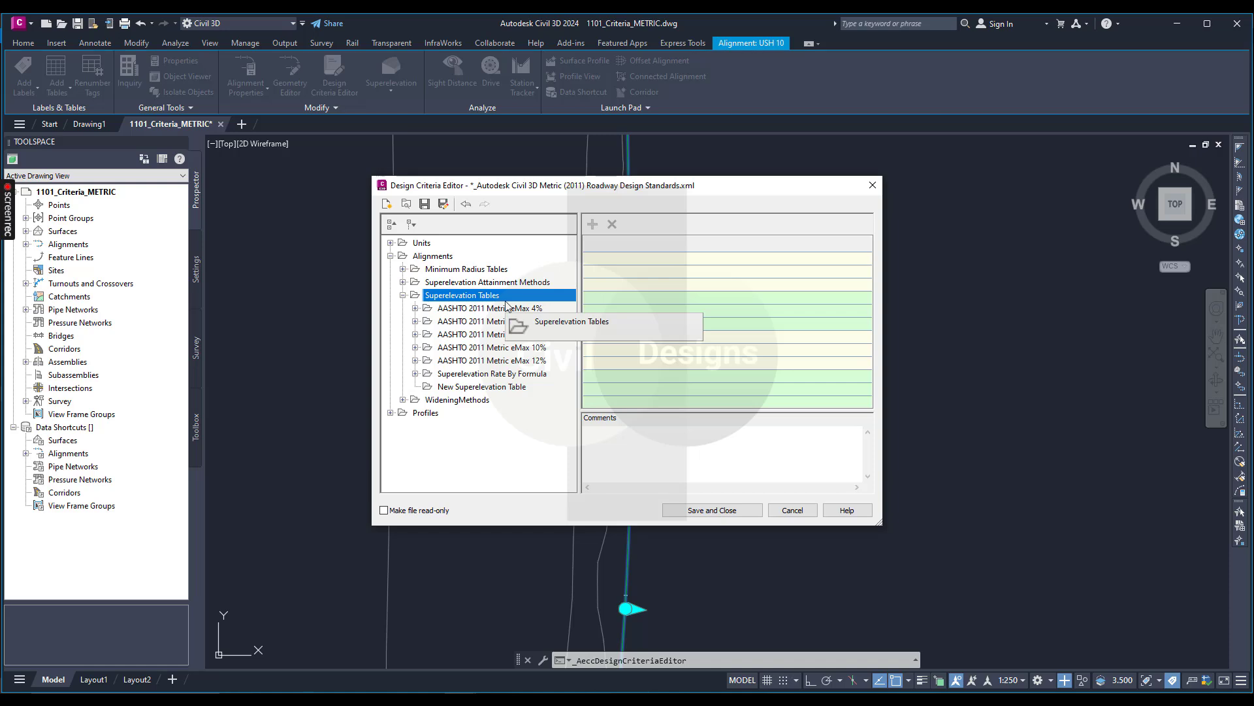
Rename the new superelevation table to "Example 6% Super".
click(490, 389)
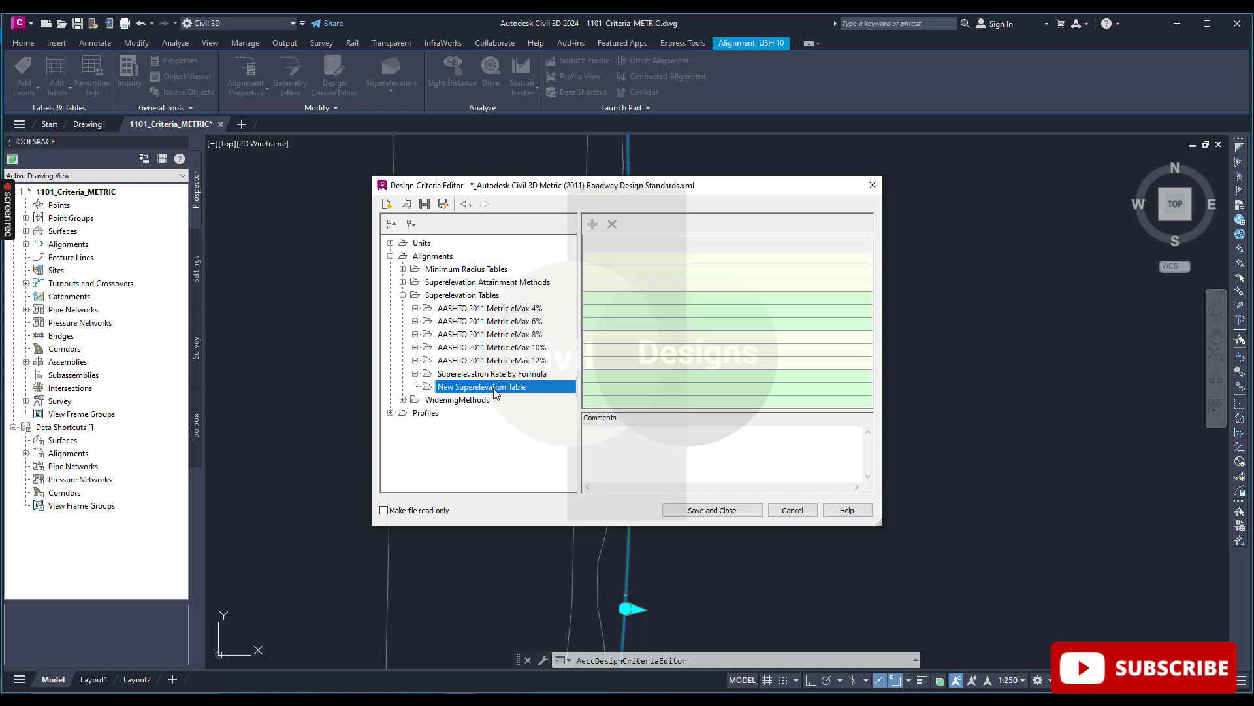
click(526, 392)
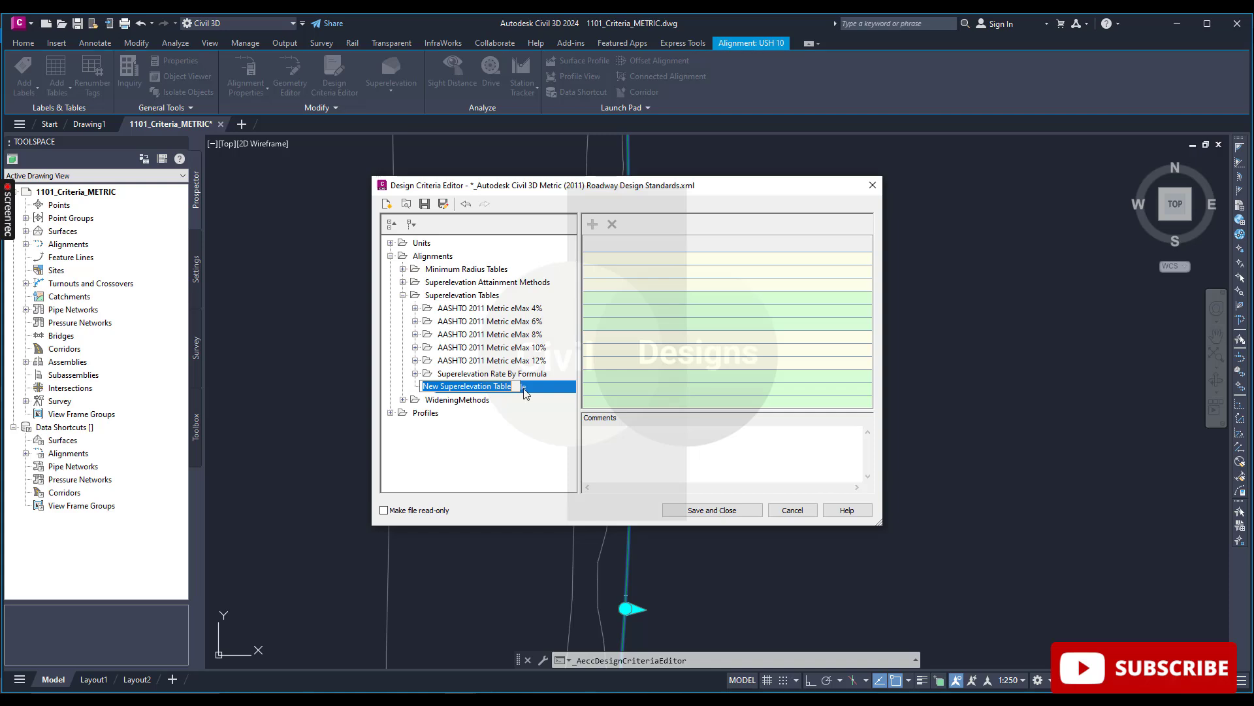
text(Exam)
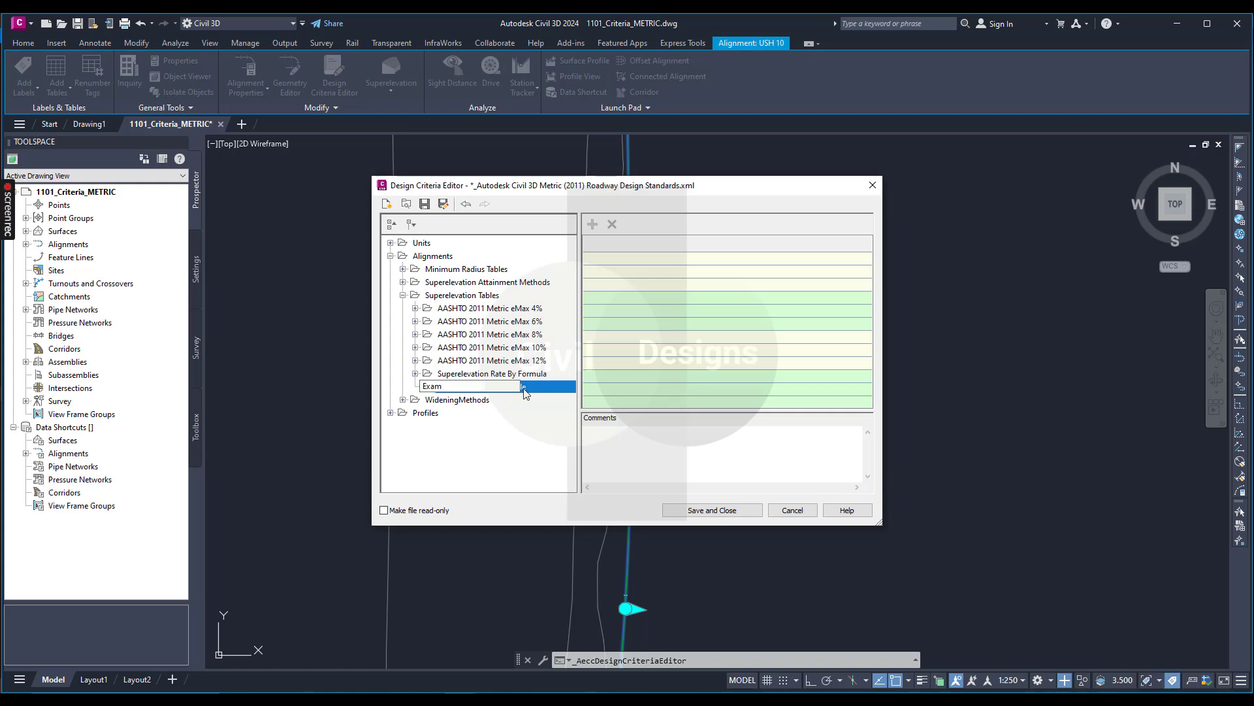
text(ple 6% Super)
key(Return)
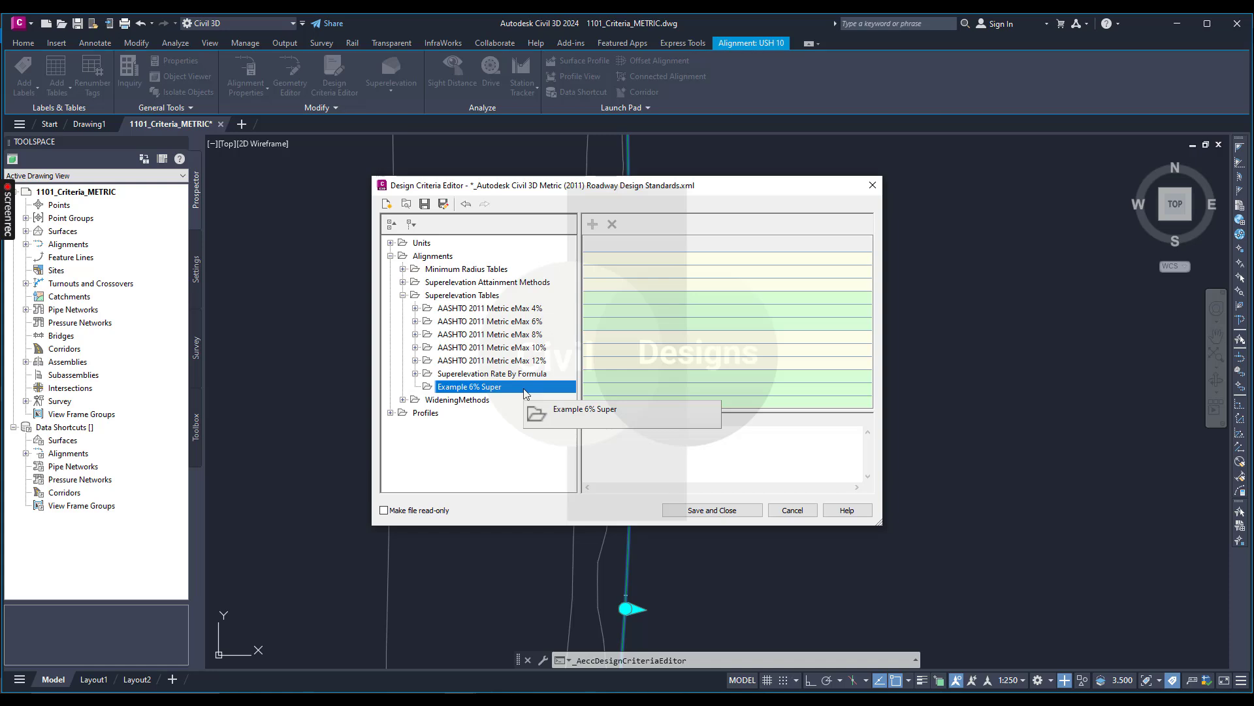
Add a superelevation type by table to the Example 6% Super table and select it.
right_click(471, 390)
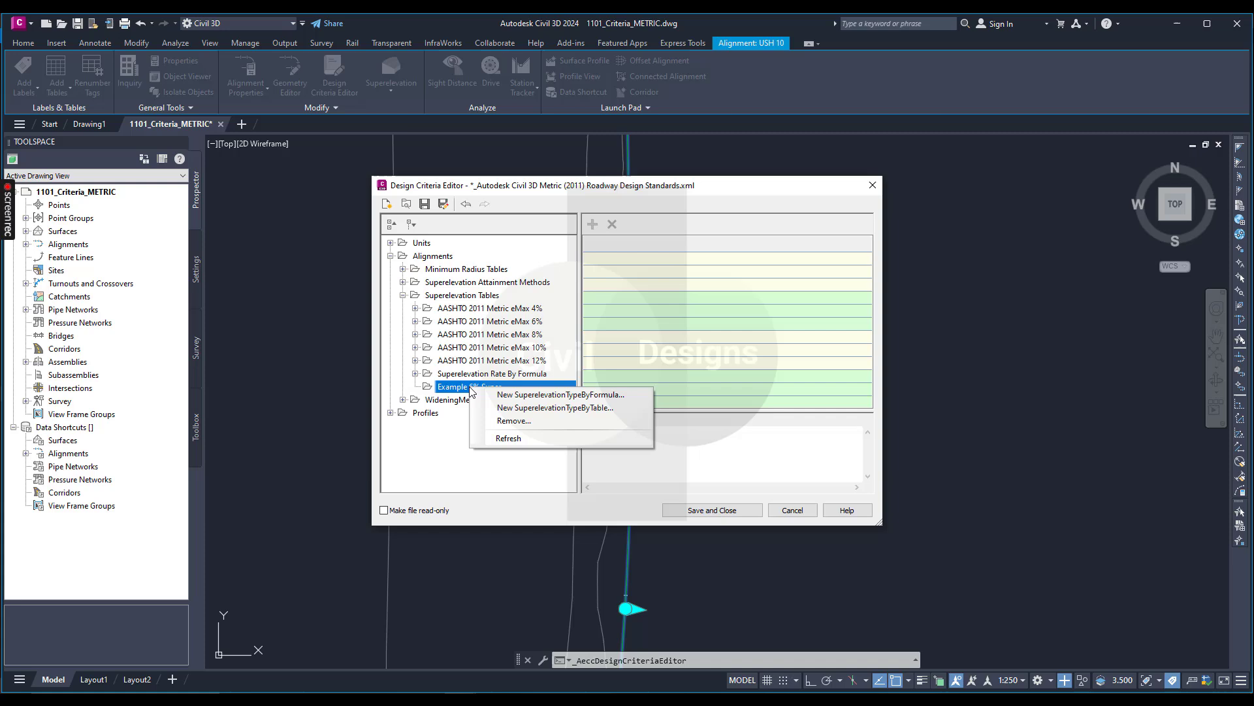
click(517, 412)
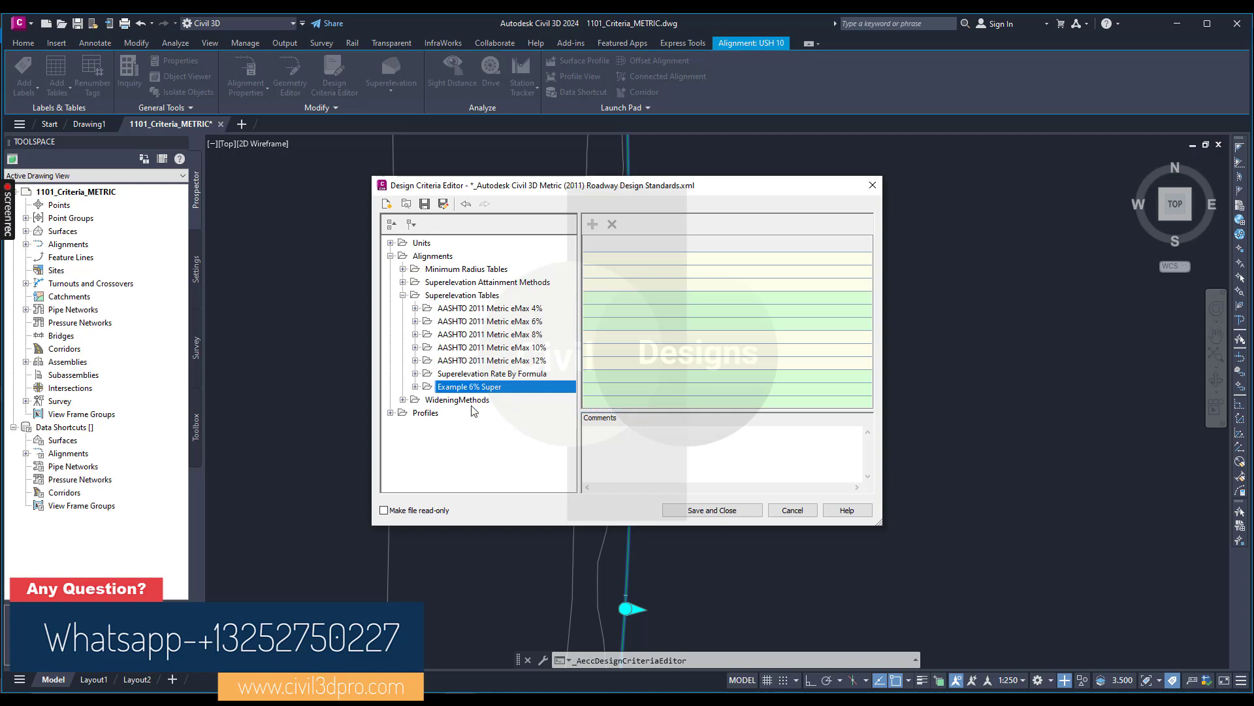
click(415, 387)
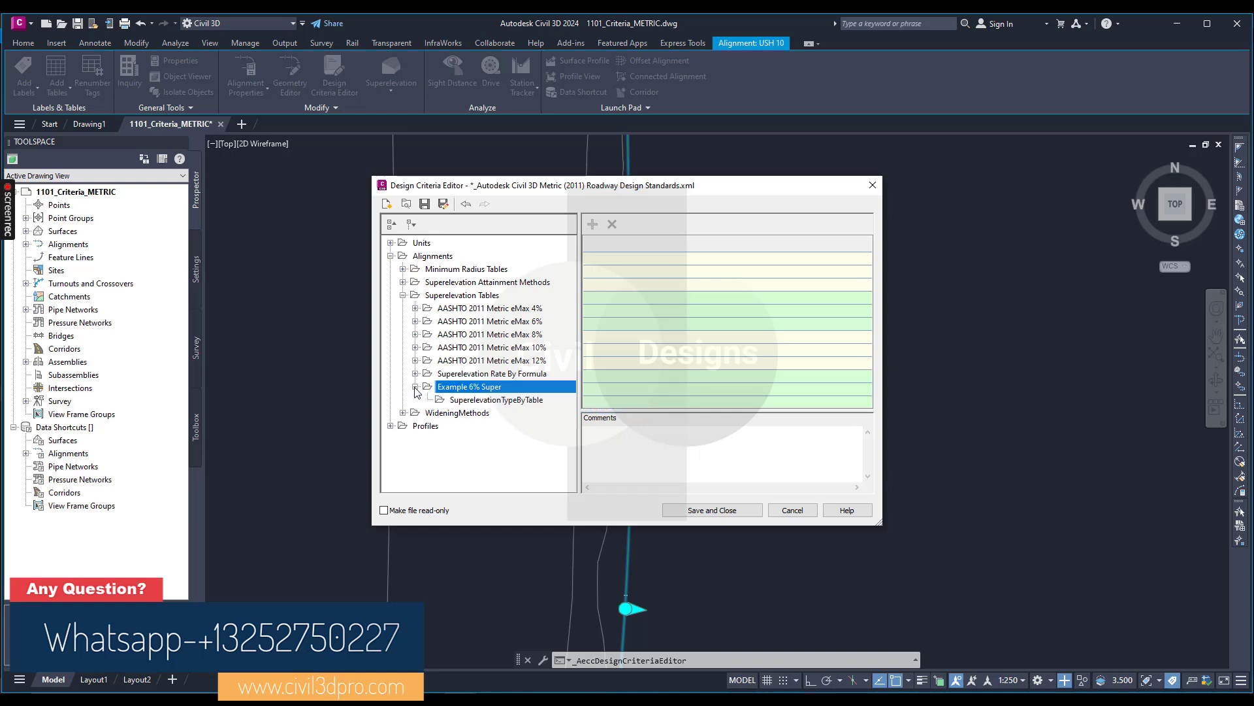
click(487, 400)
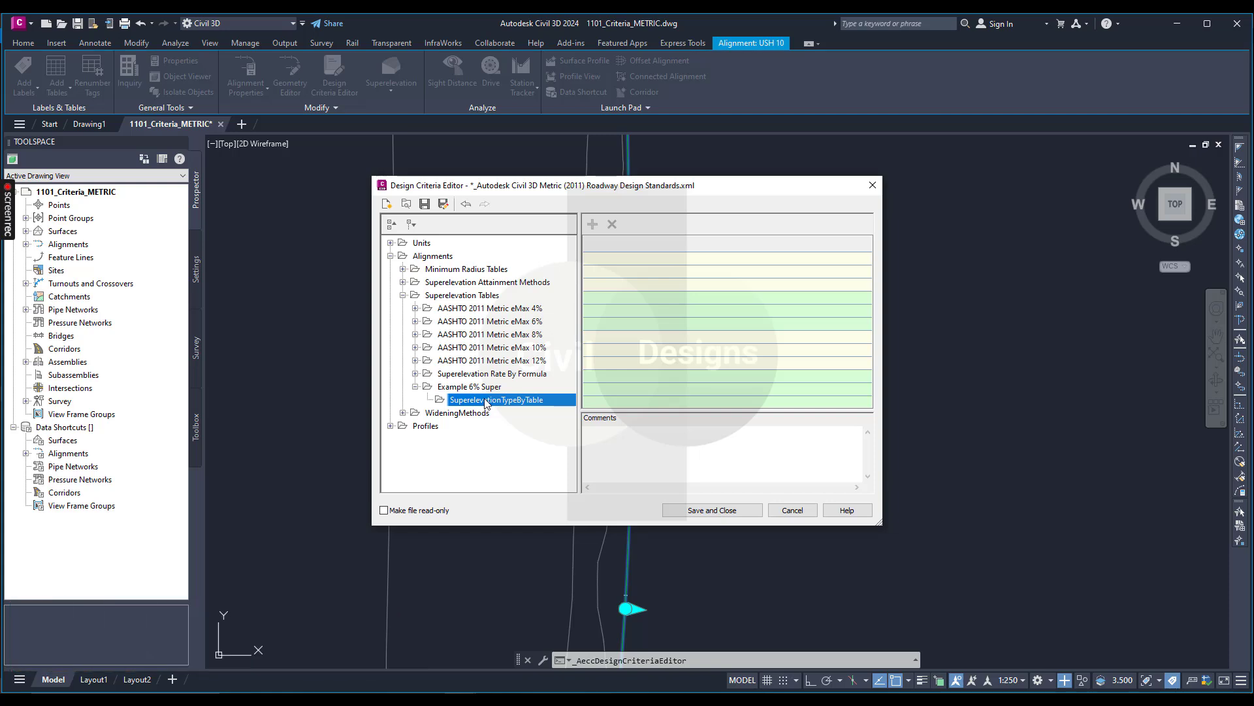
Add a superelevation design speed to the type by table and set it to 50.
right_click(487, 401)
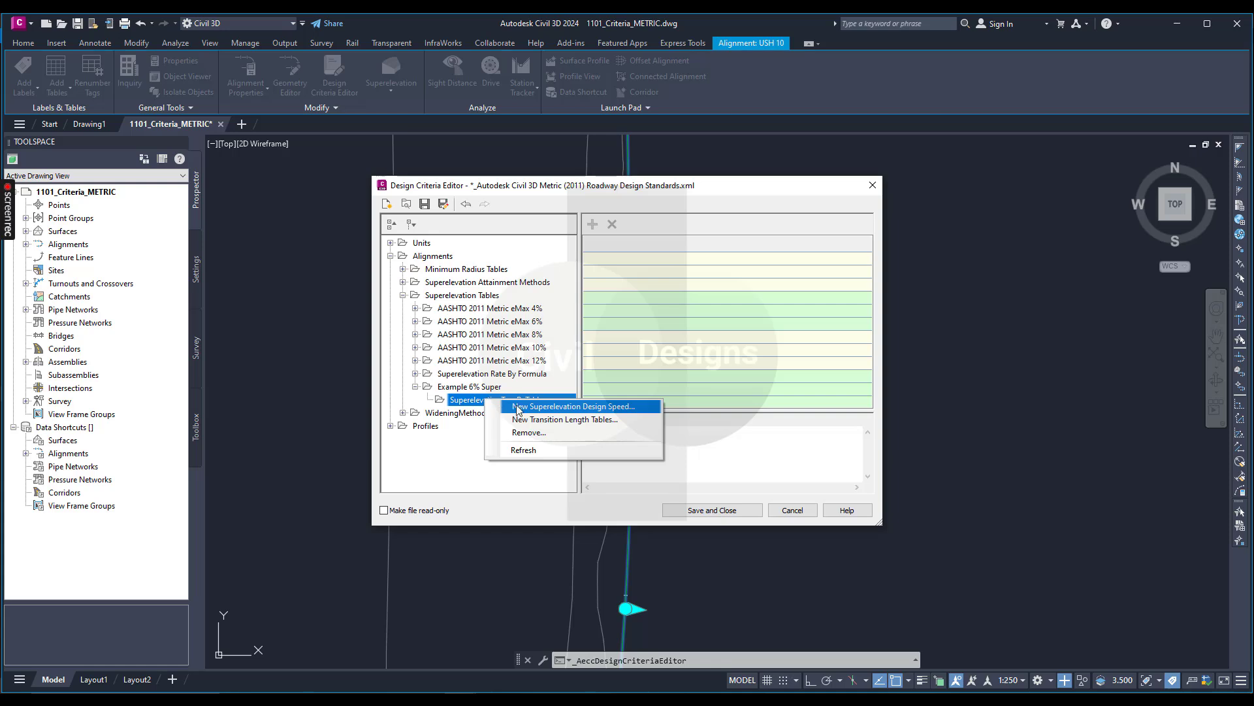
click(559, 408)
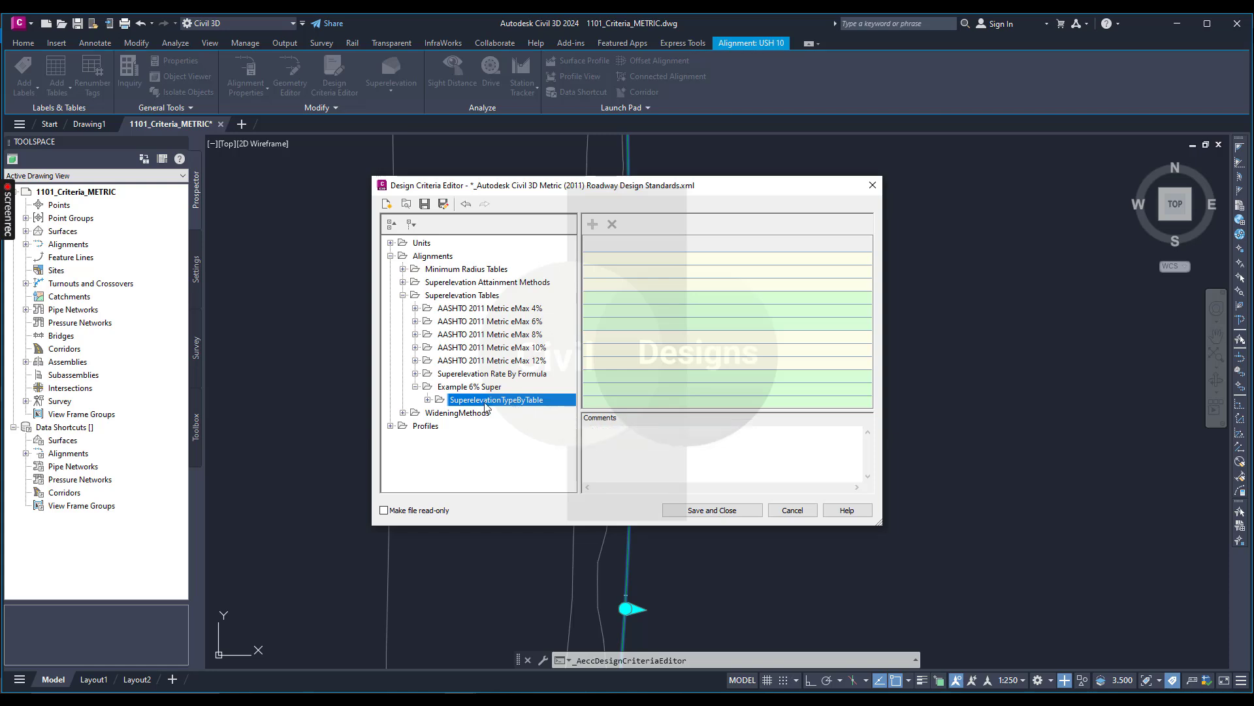
click(428, 399)
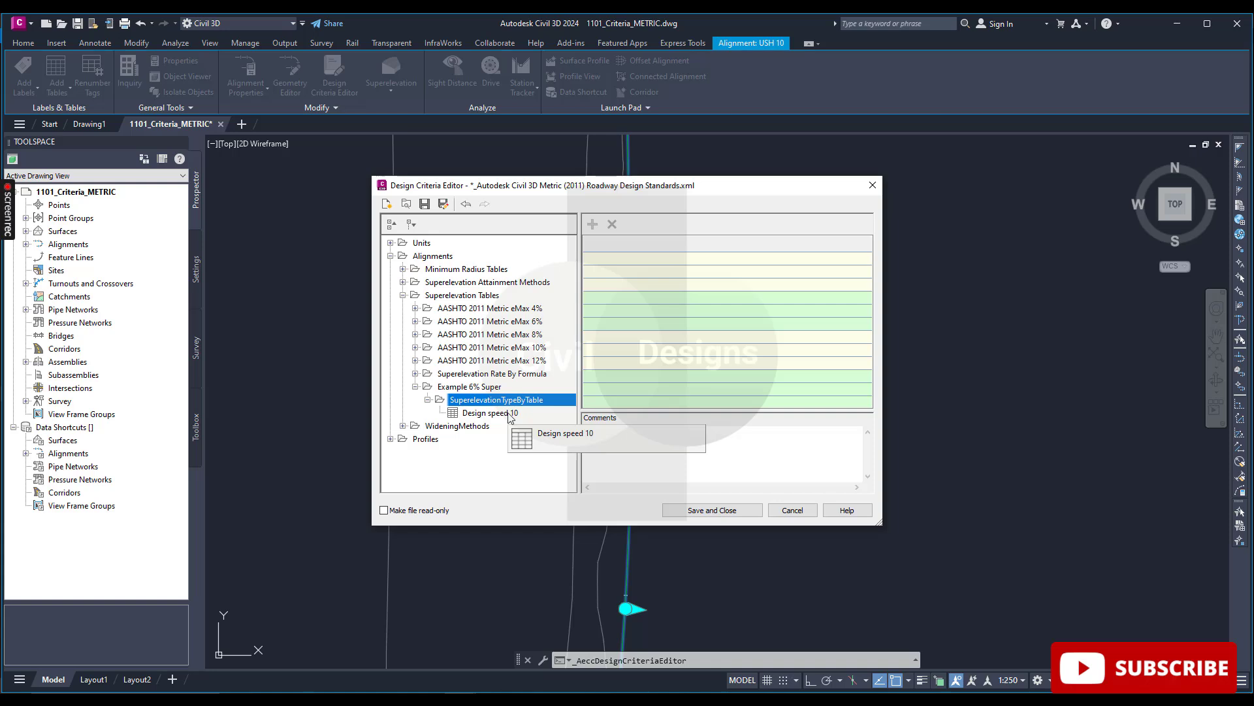
click(512, 414)
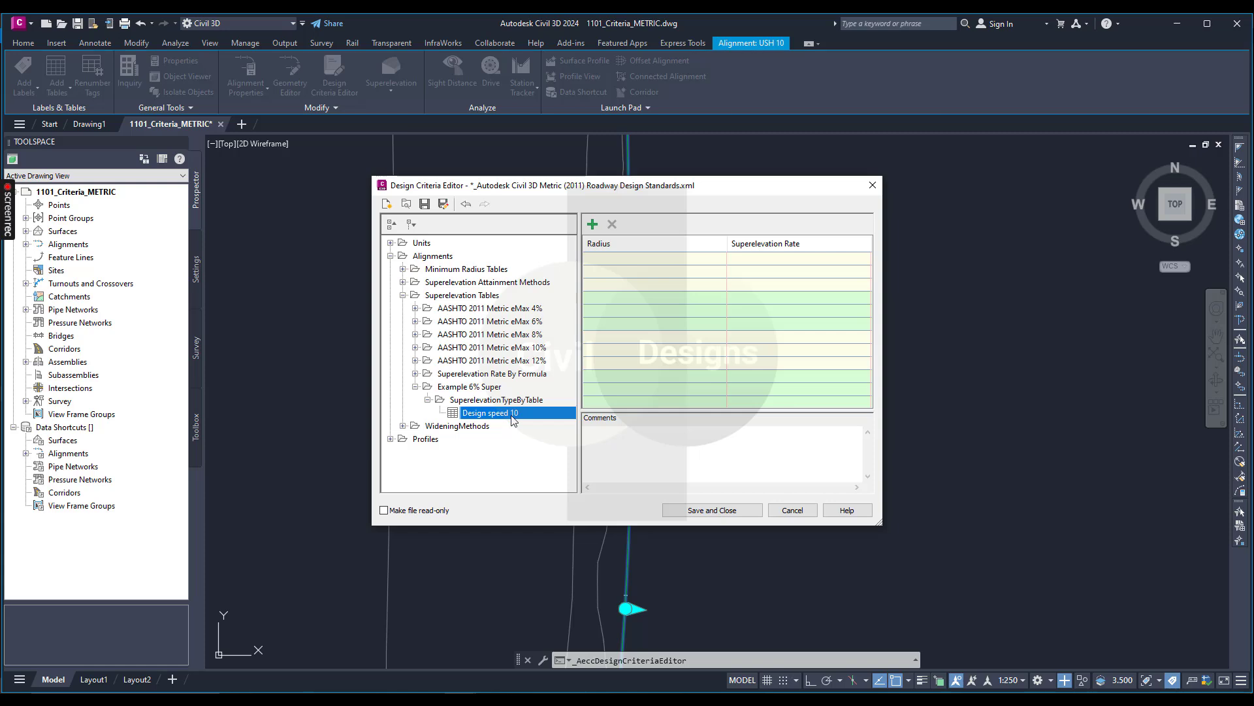
click(512, 416)
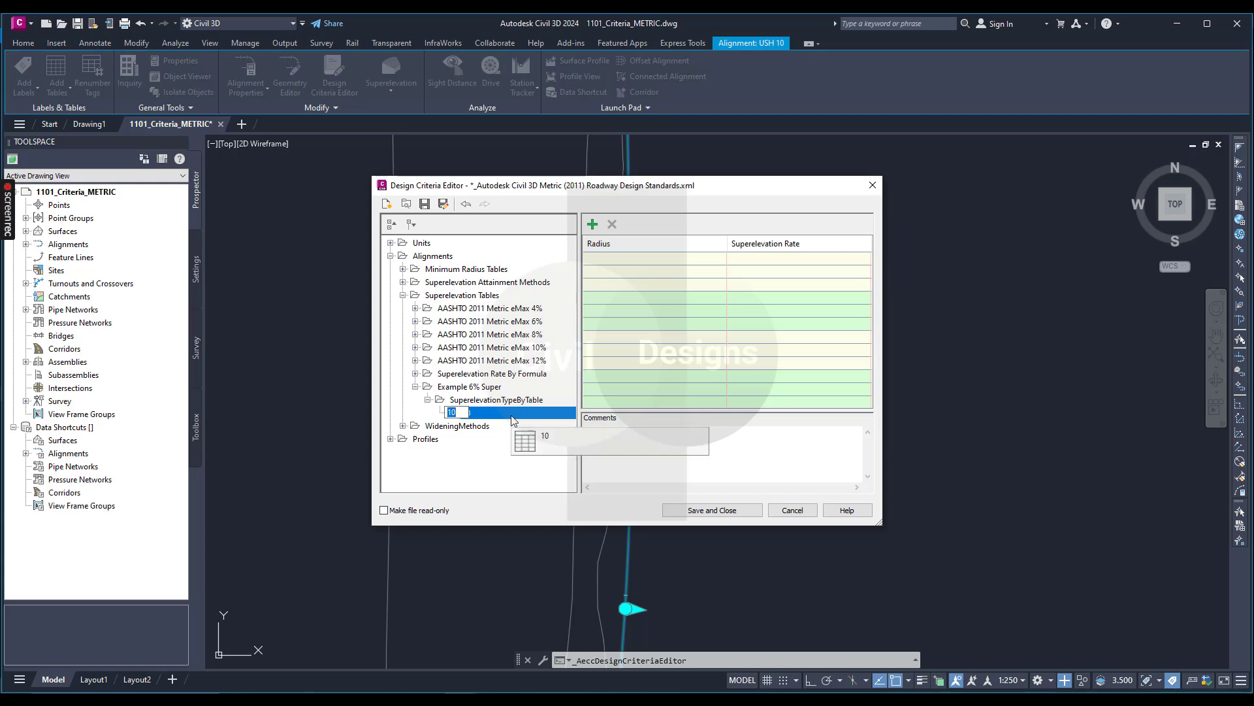
text(50)
key(Return)
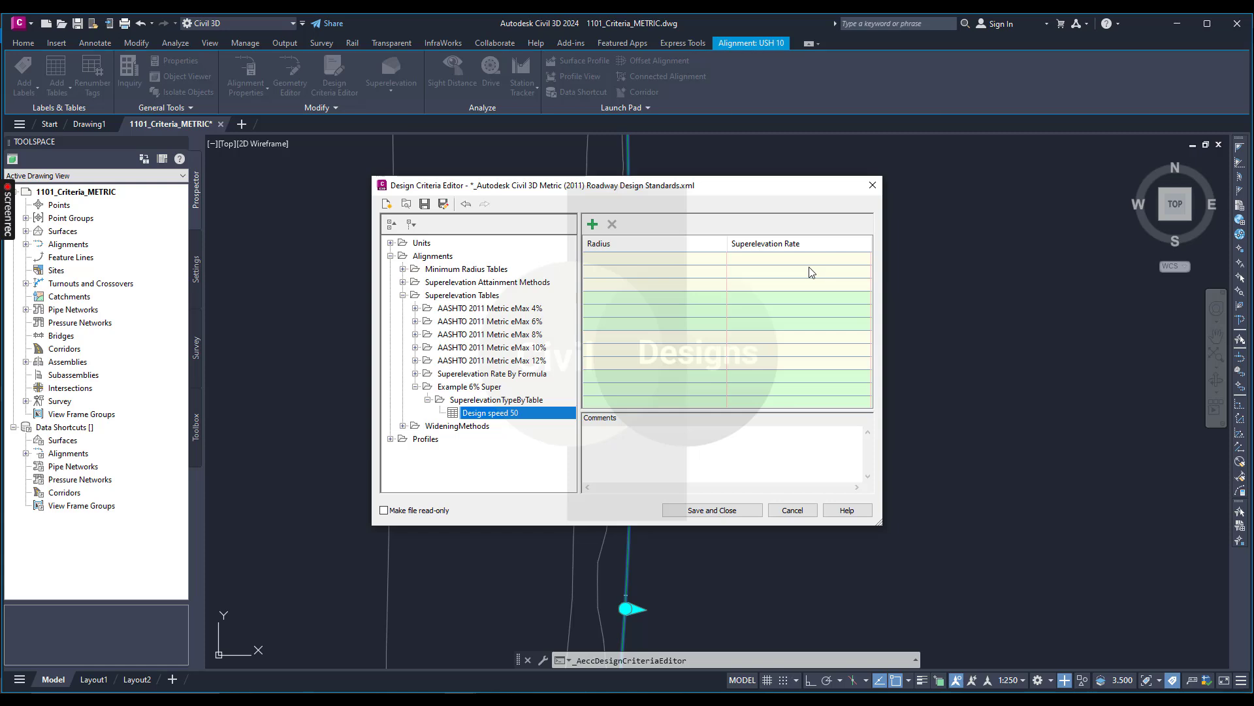
Fill the first two rows of the design speed table: radius 90 with superelevation rate 6, and radius 300 with rate 4.5.
click(666, 259)
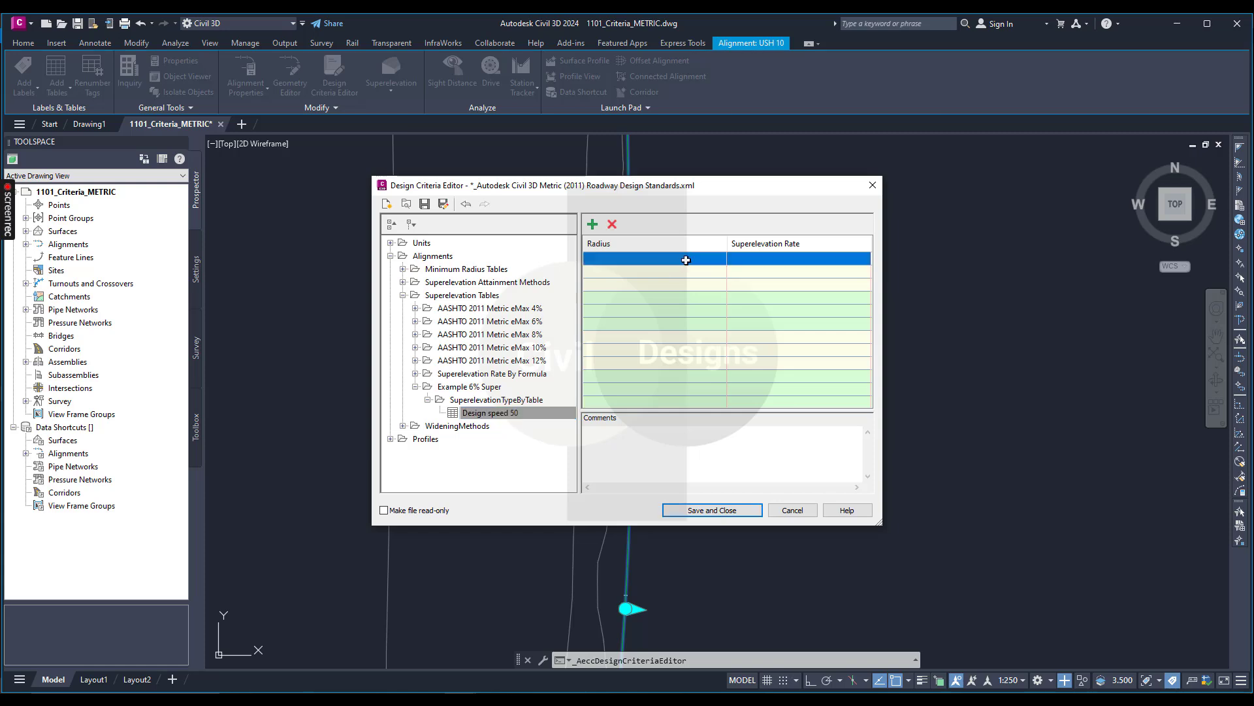
click(685, 259)
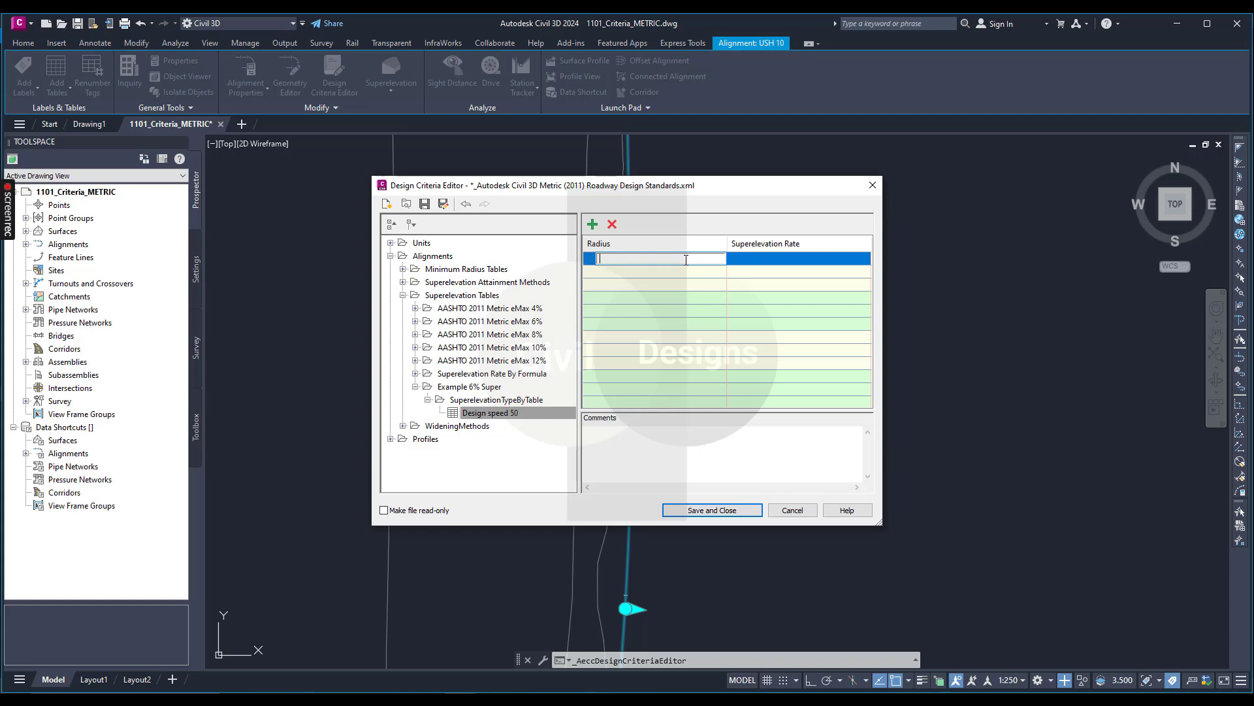
text(90)
click(807, 260)
text(6)
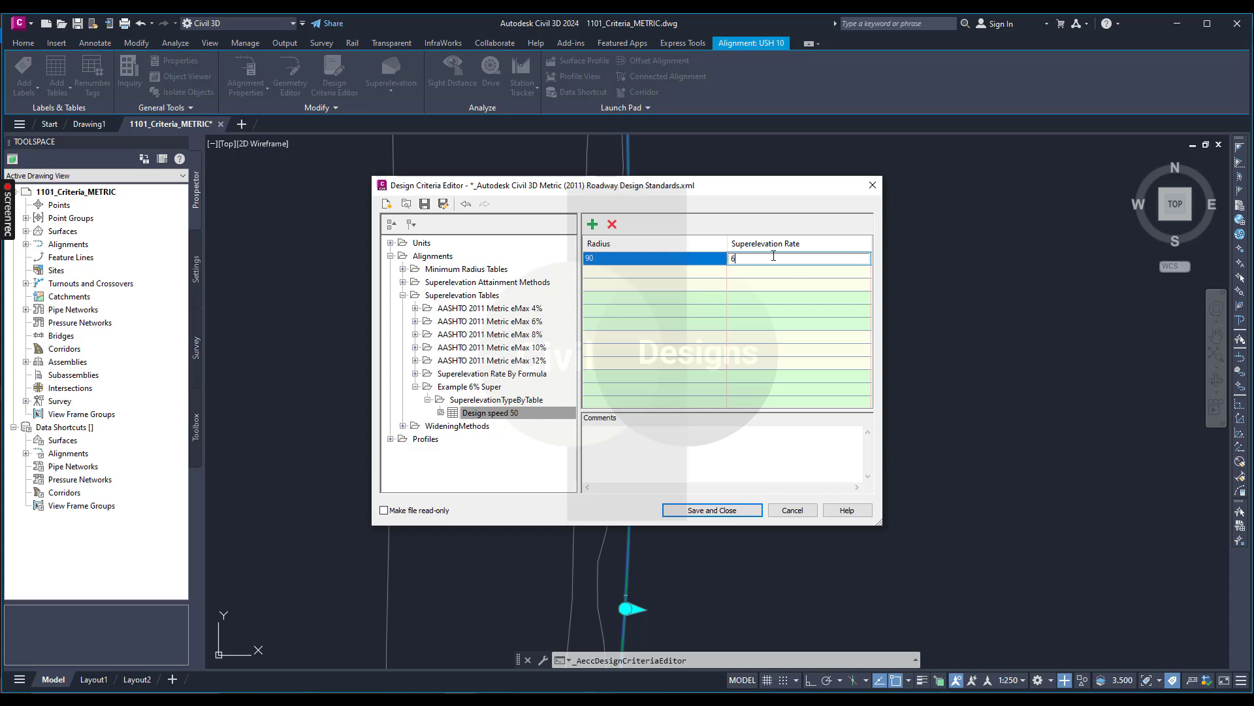
click(693, 271)
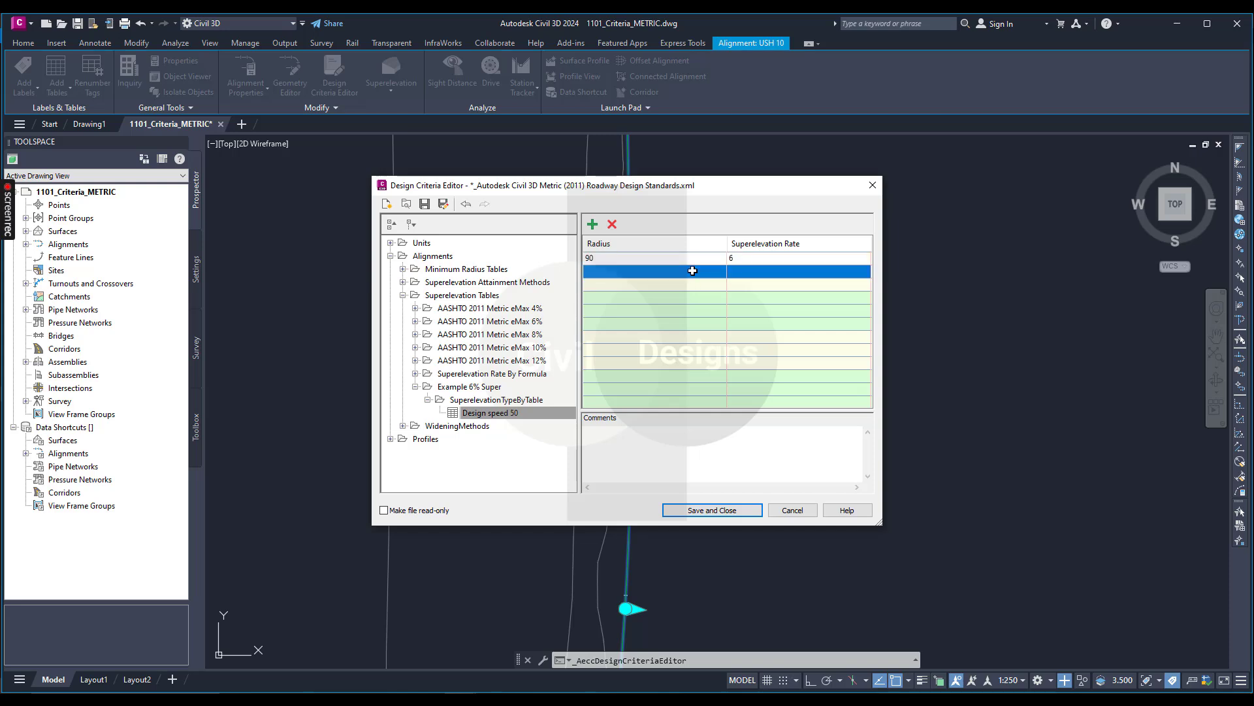
text(300)
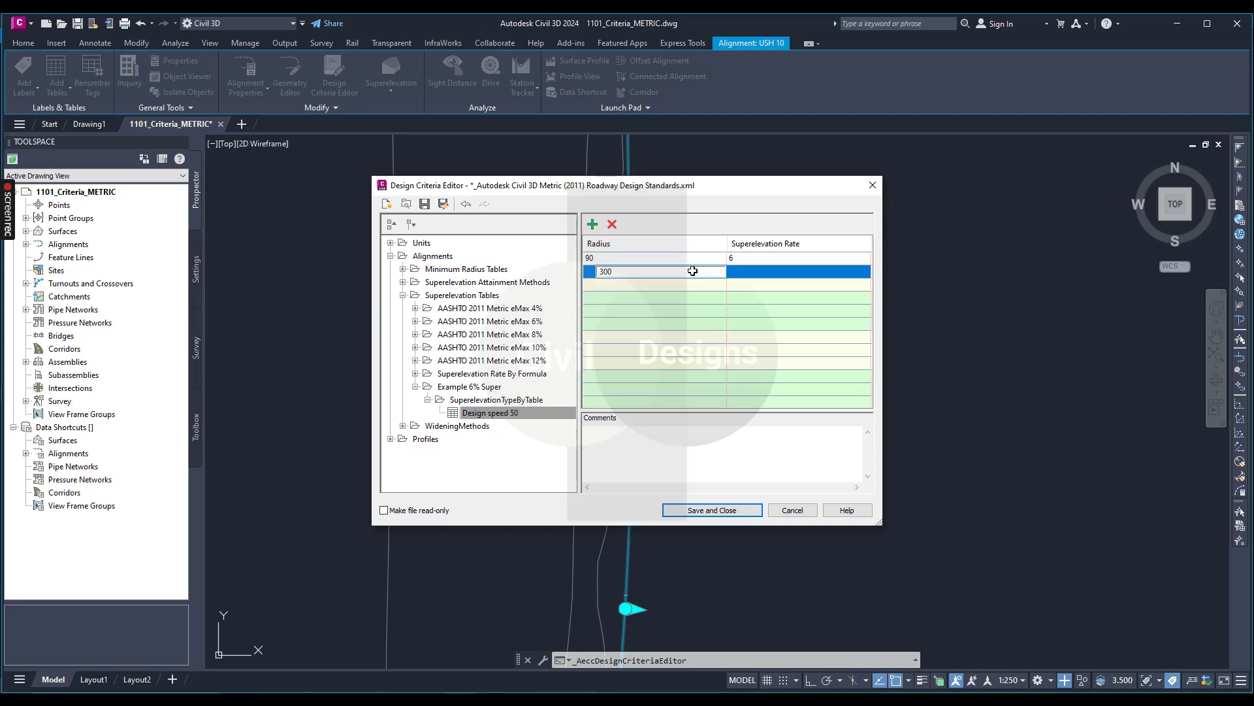
click(787, 273)
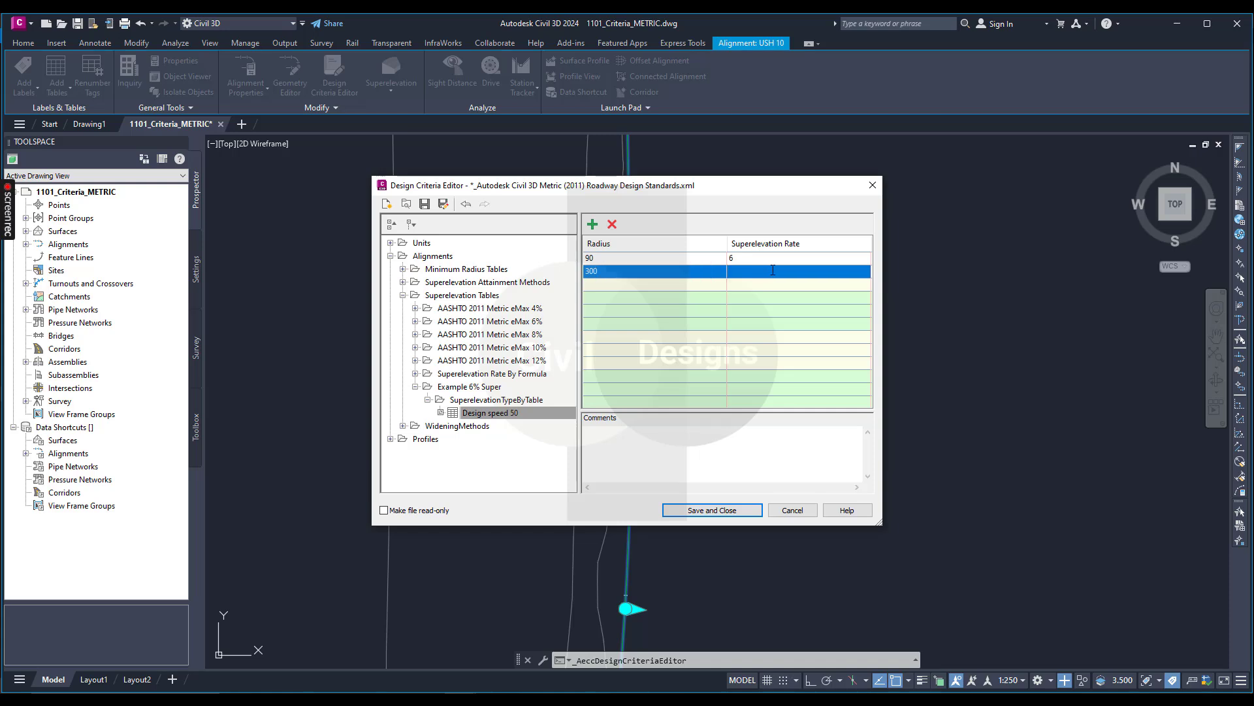
Add a third row to the design speed table with radius 450 and superelevation rate 3.2.
click(676, 284)
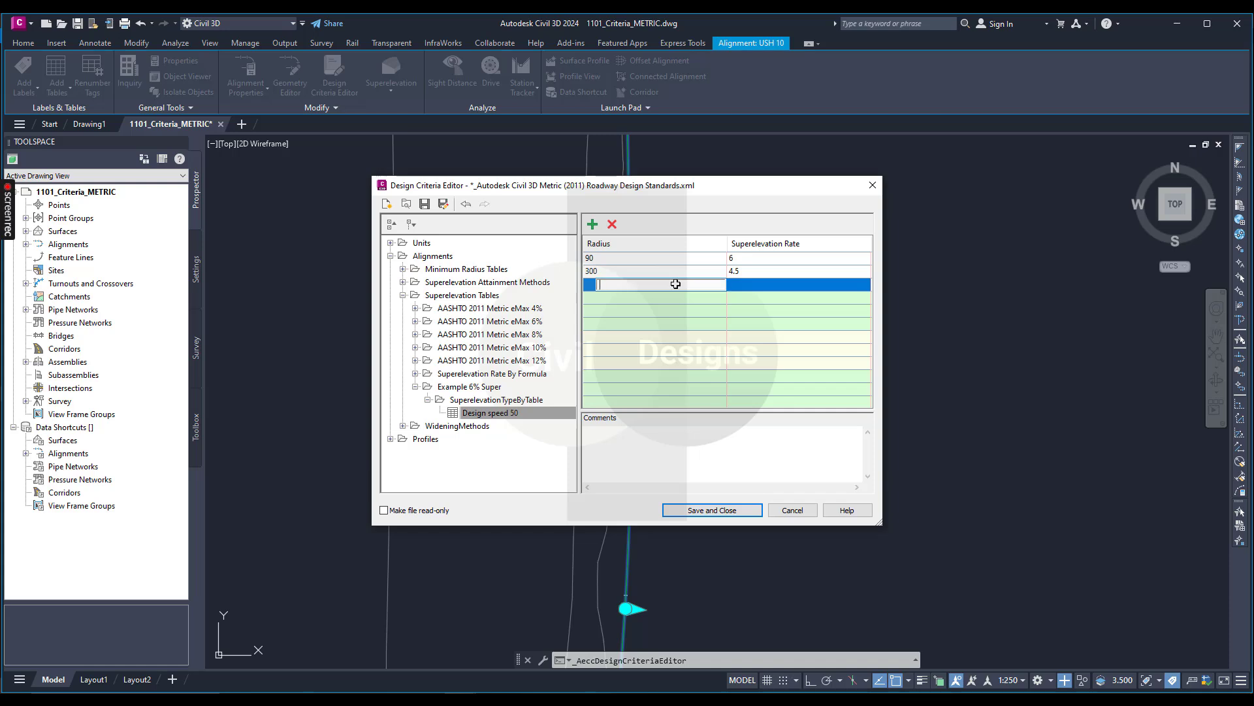
text(450)
click(763, 284)
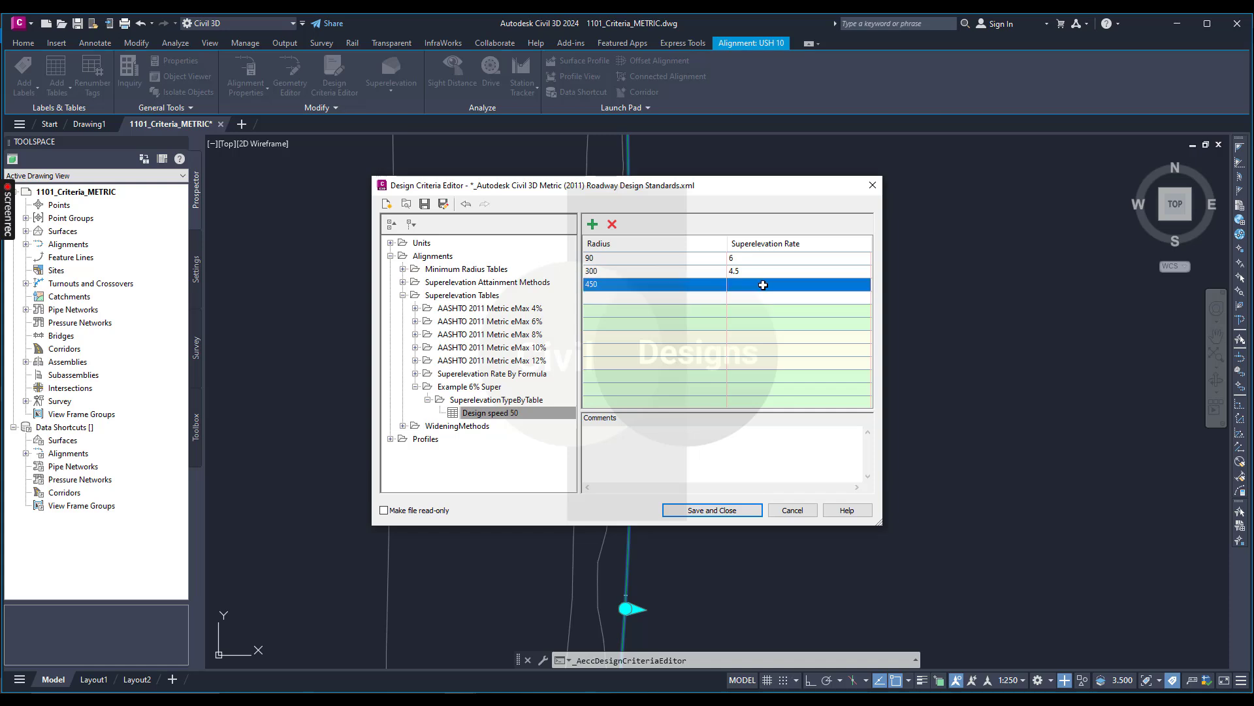
click(774, 285)
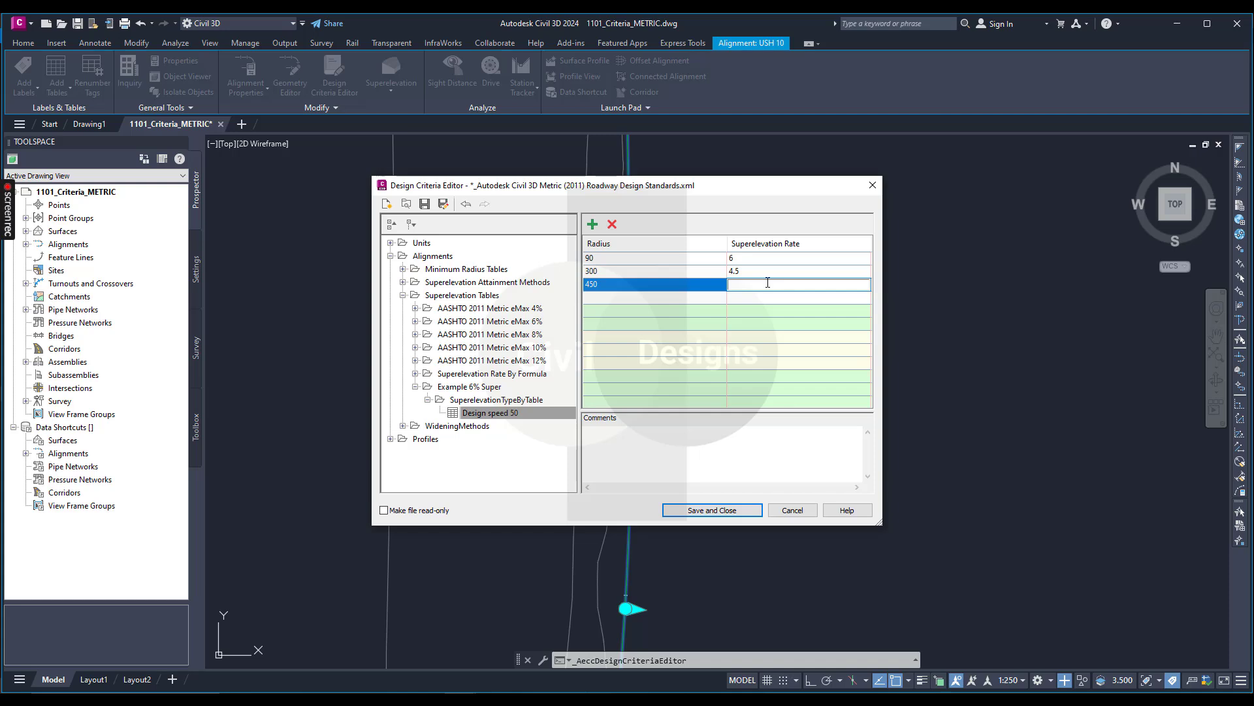
text(3.2)
key(Return)
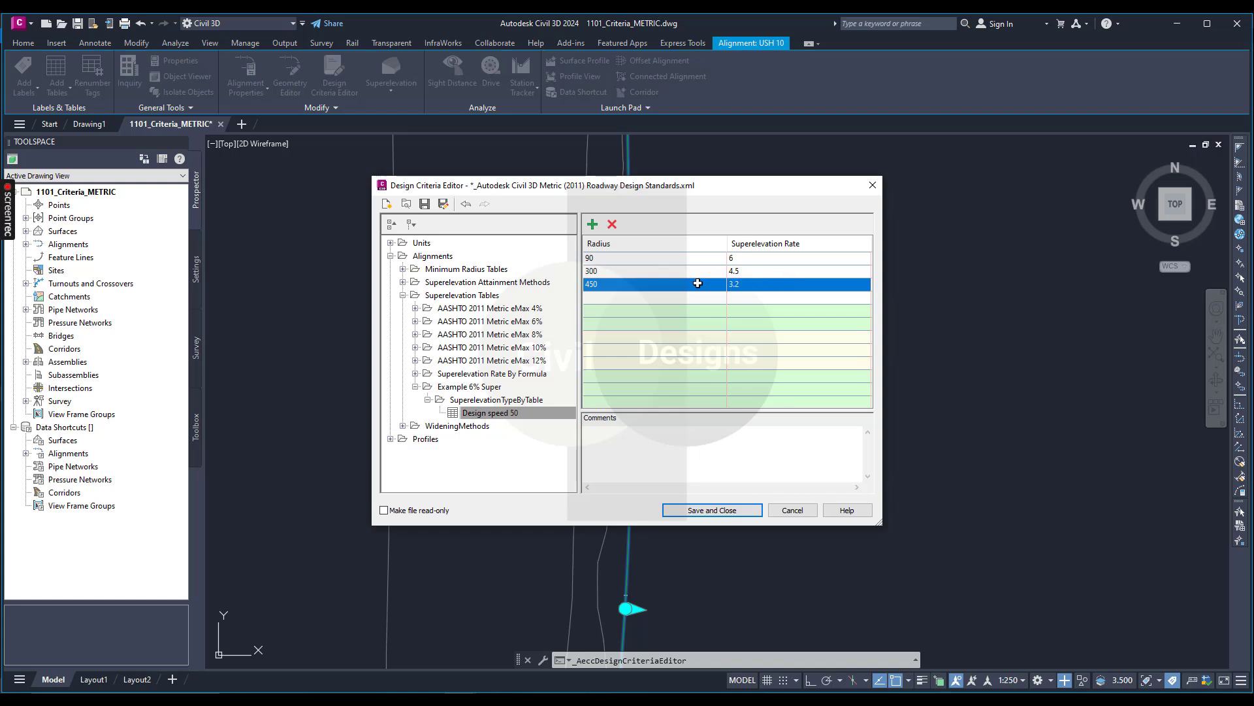
Add a fourth row to the design speed table with radius 600 and superelevation rate 2.6.
click(661, 297)
click(664, 299)
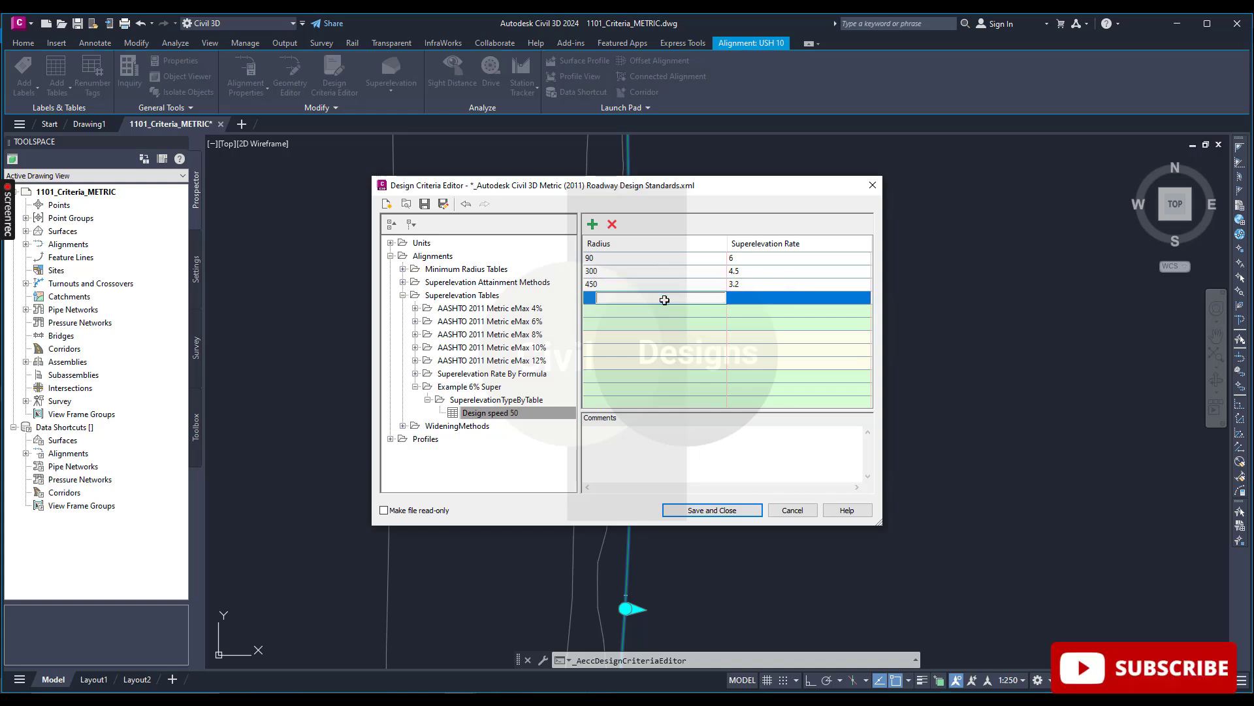
text(600)
key(Return)
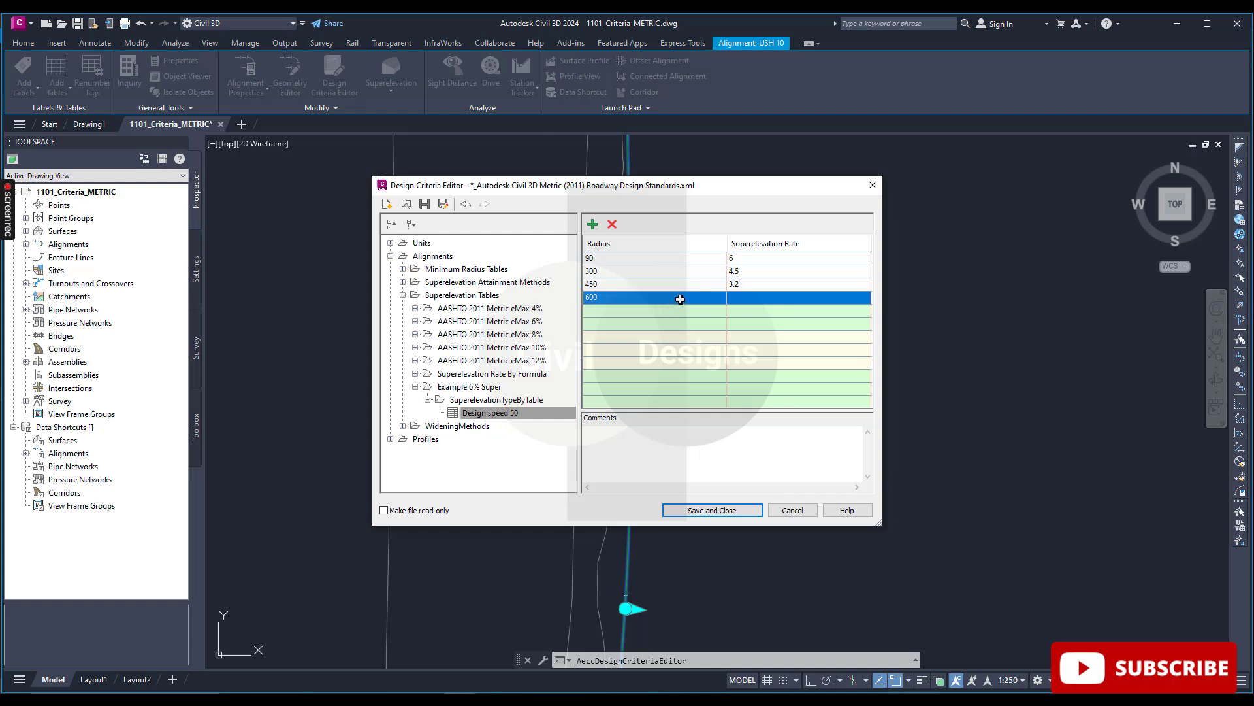
click(803, 297)
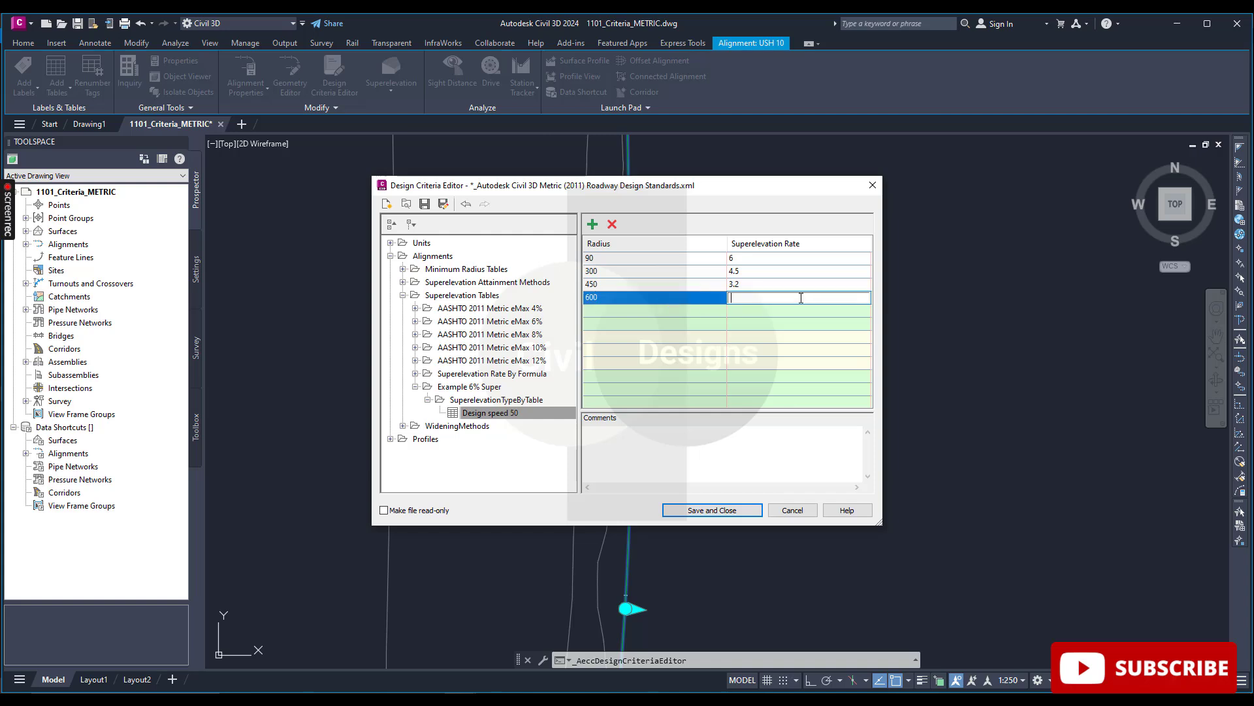
text(2.6)
key(Return)
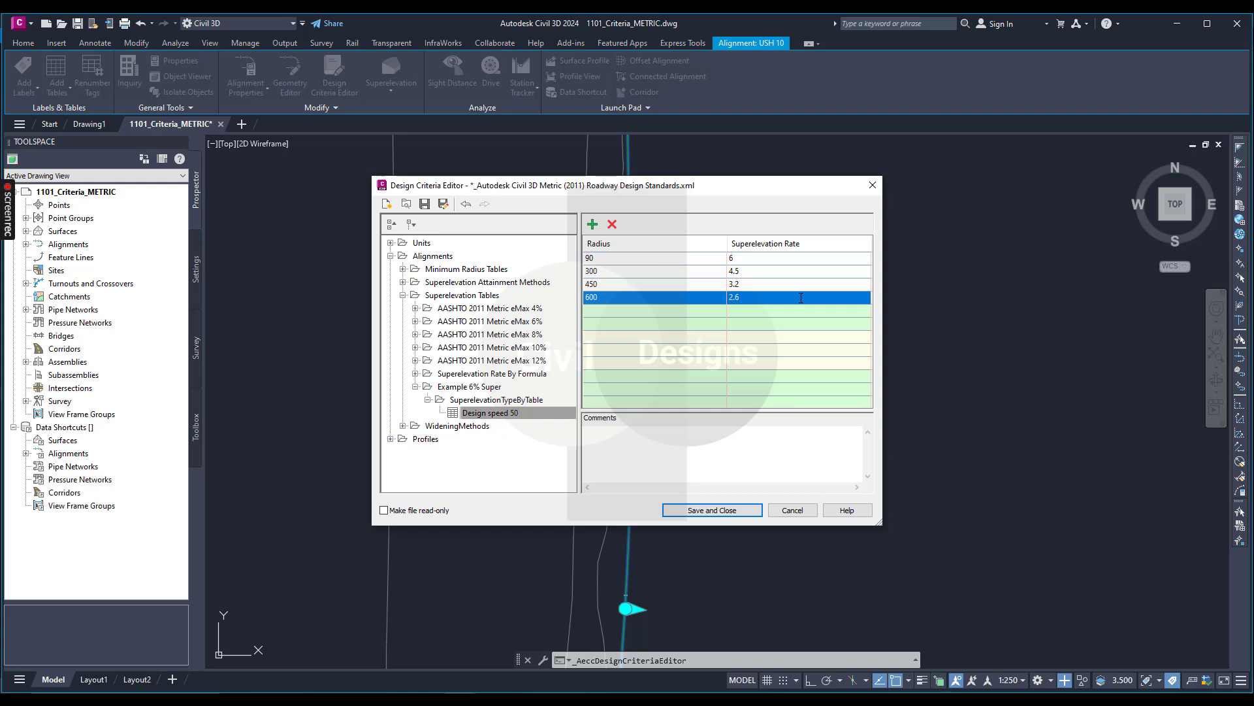
Add a fifth row to the design speed table with radius 1250 and superelevation rate NC.
click(663, 308)
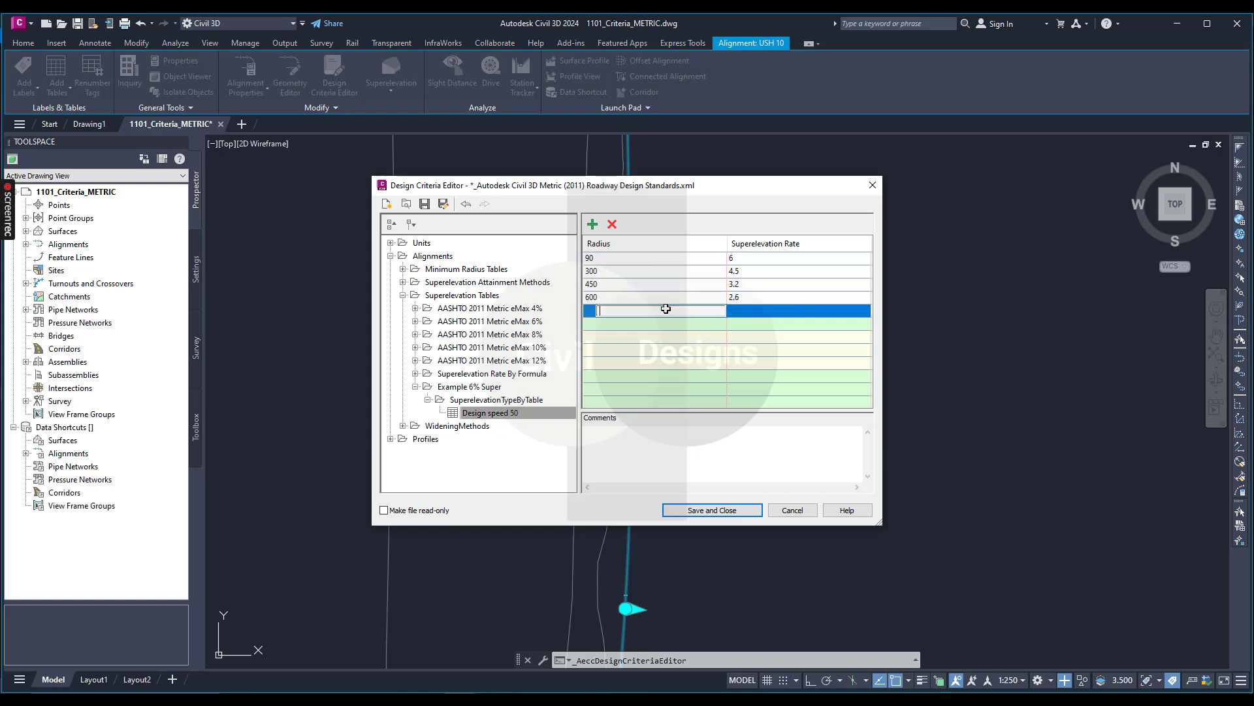
text(400)
key(BackSpace)
key(BackSpace)
text(1250)
click(776, 311)
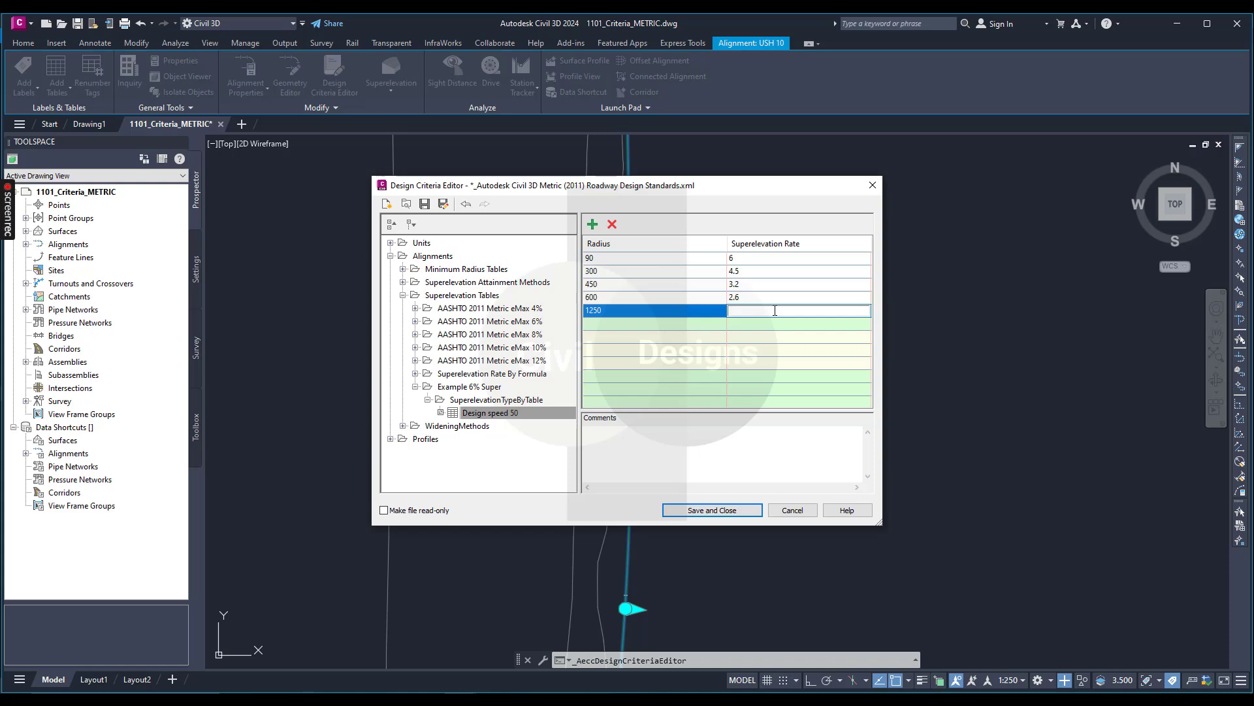
text(NC)
click(717, 353)
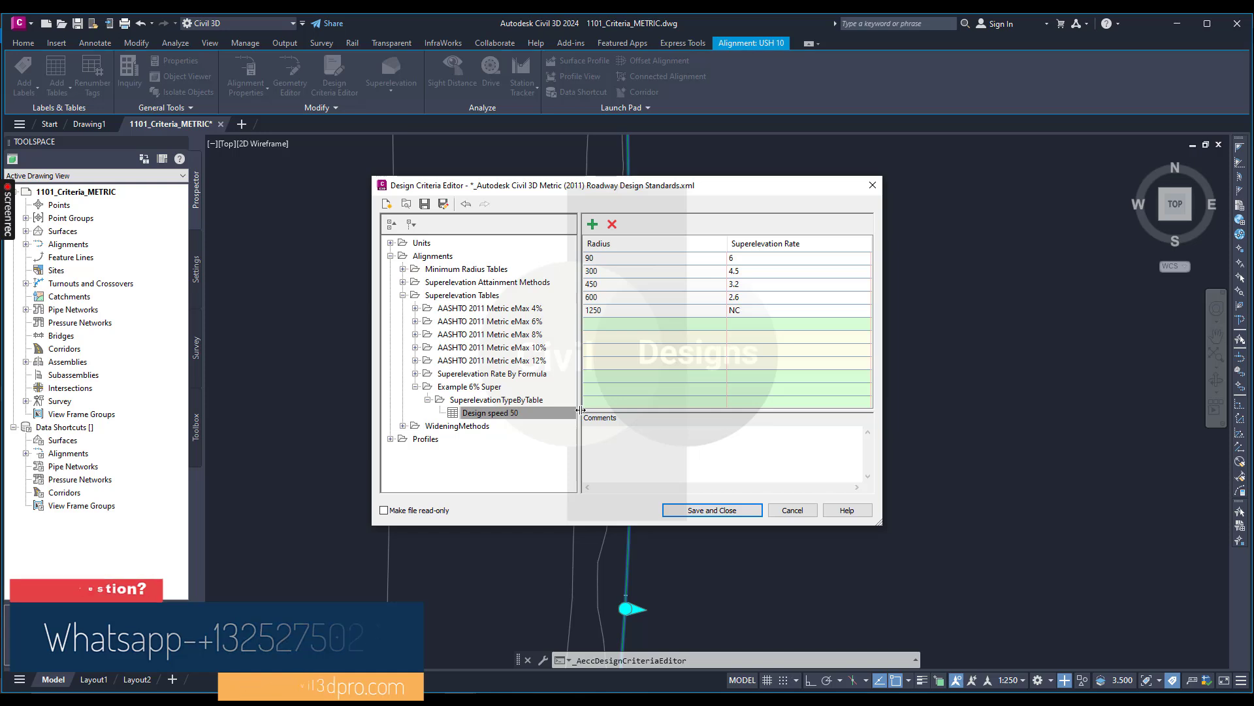
Enter the comment "Example data only" for the design speed 50 table.
click(635, 449)
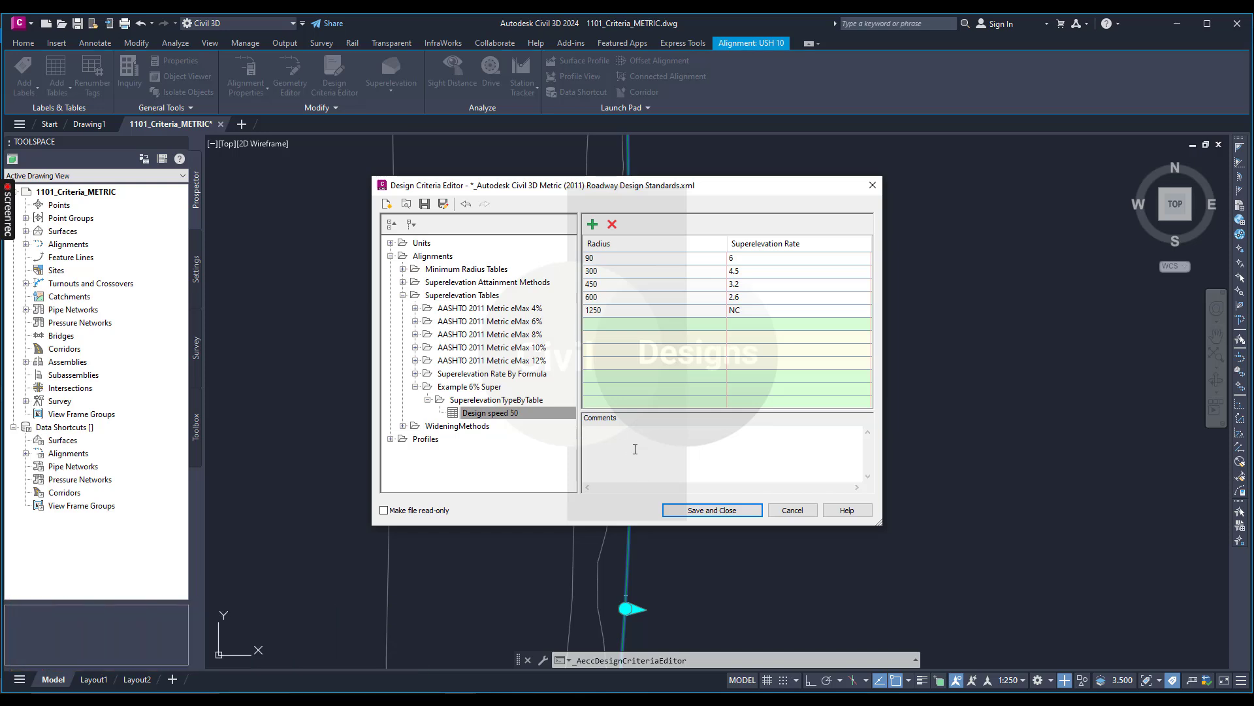
text(Example data only)
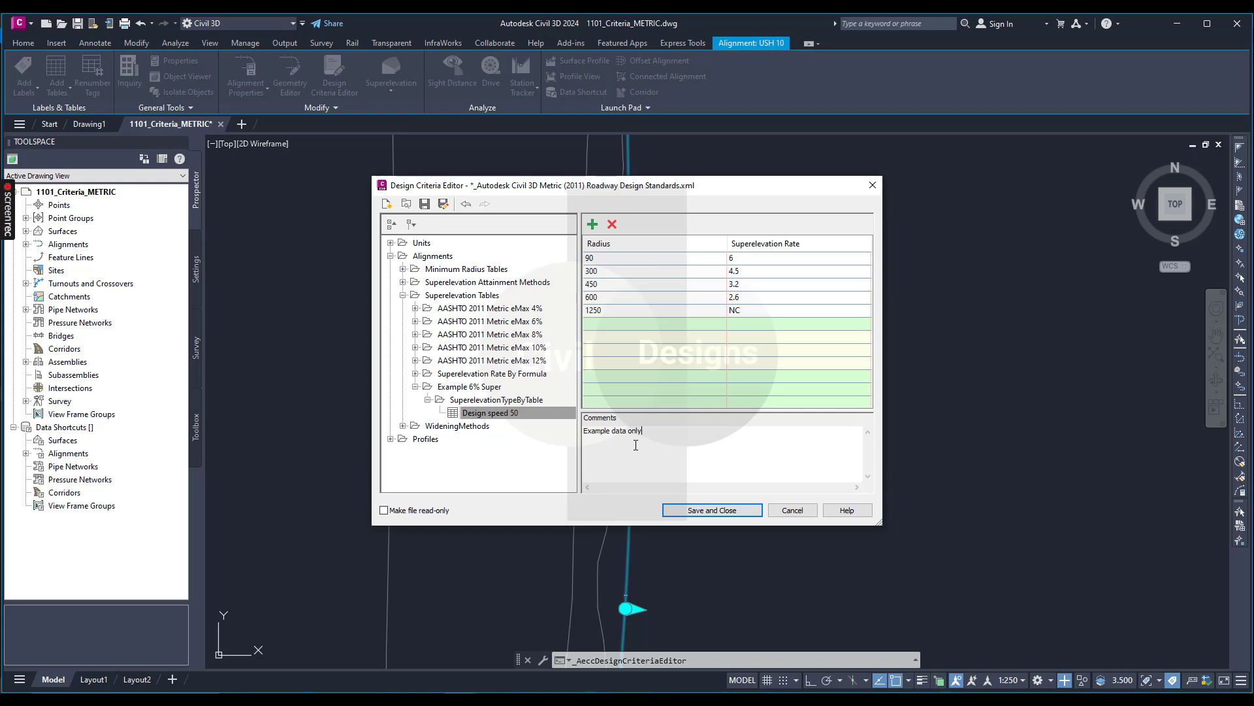
Try to save the changes to the design criteria file and exit the Design Criteria Editor.
click(723, 516)
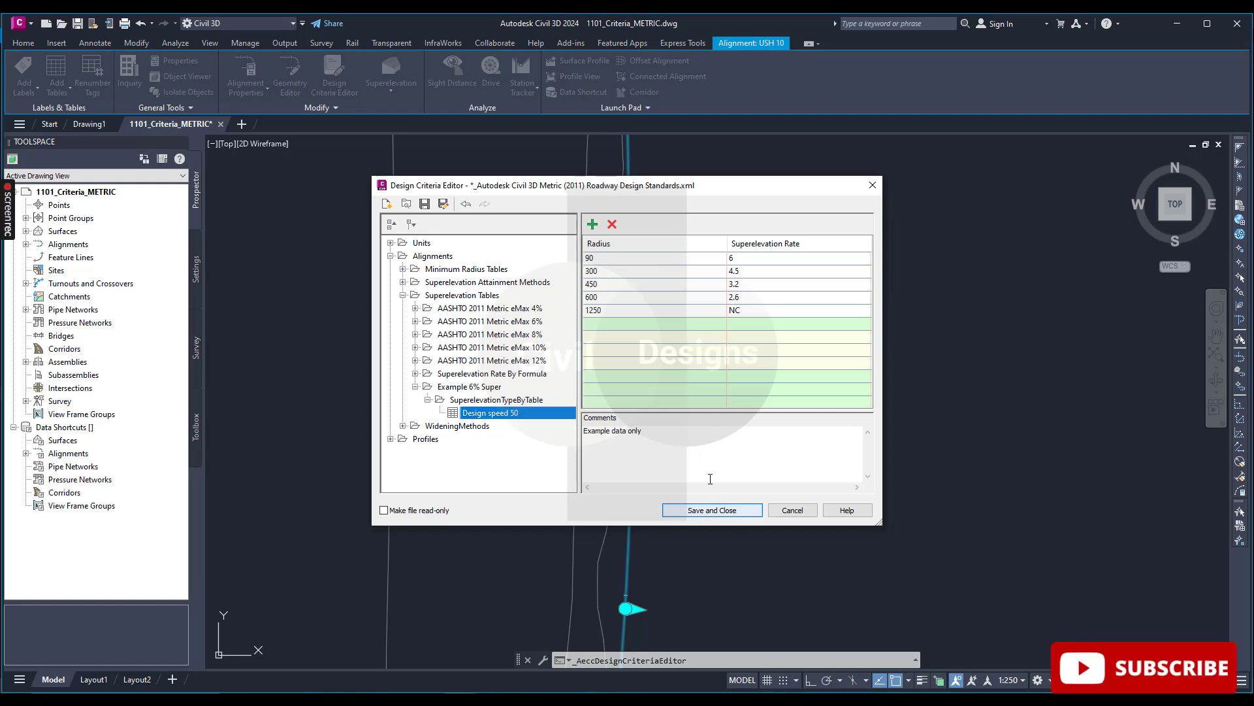
click(714, 516)
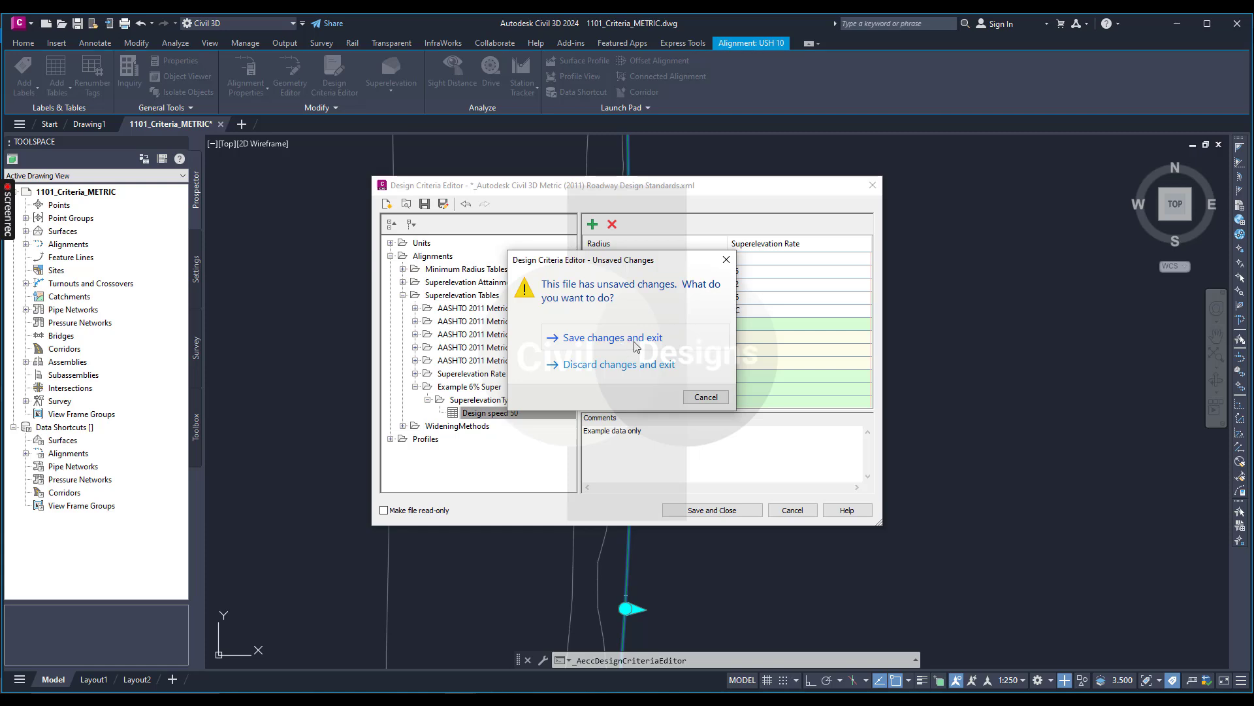
click(635, 338)
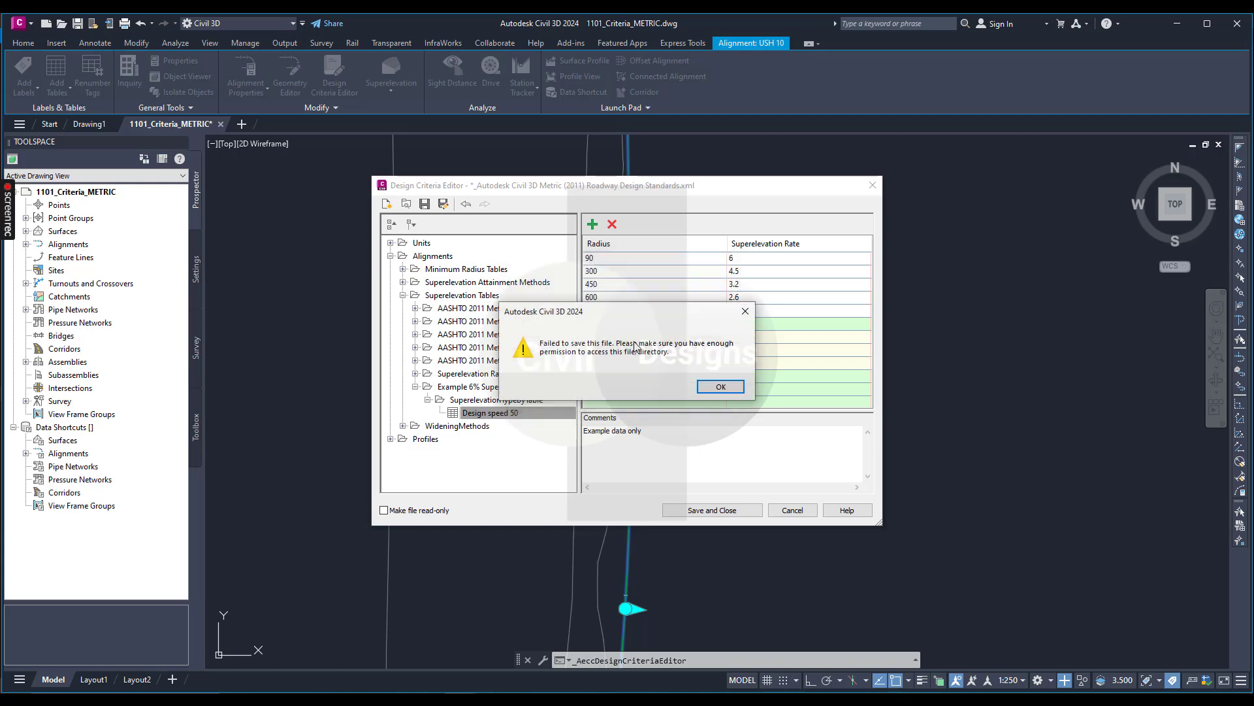
click(722, 387)
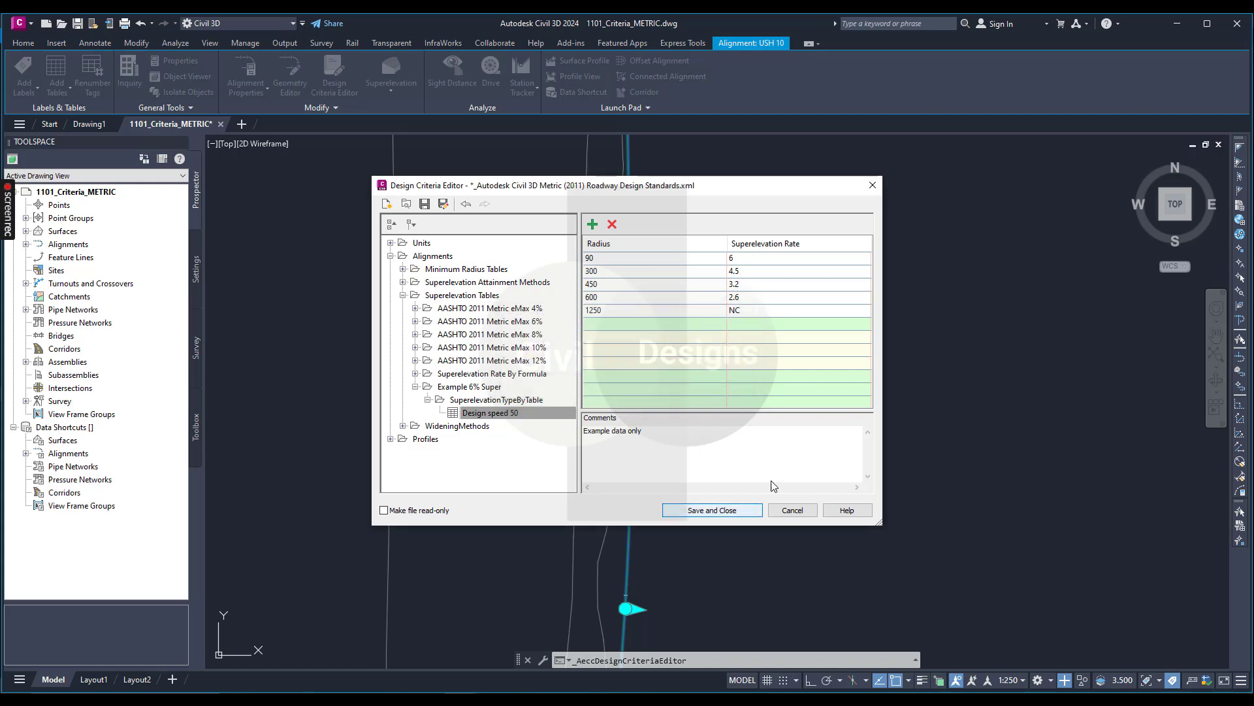
click(715, 510)
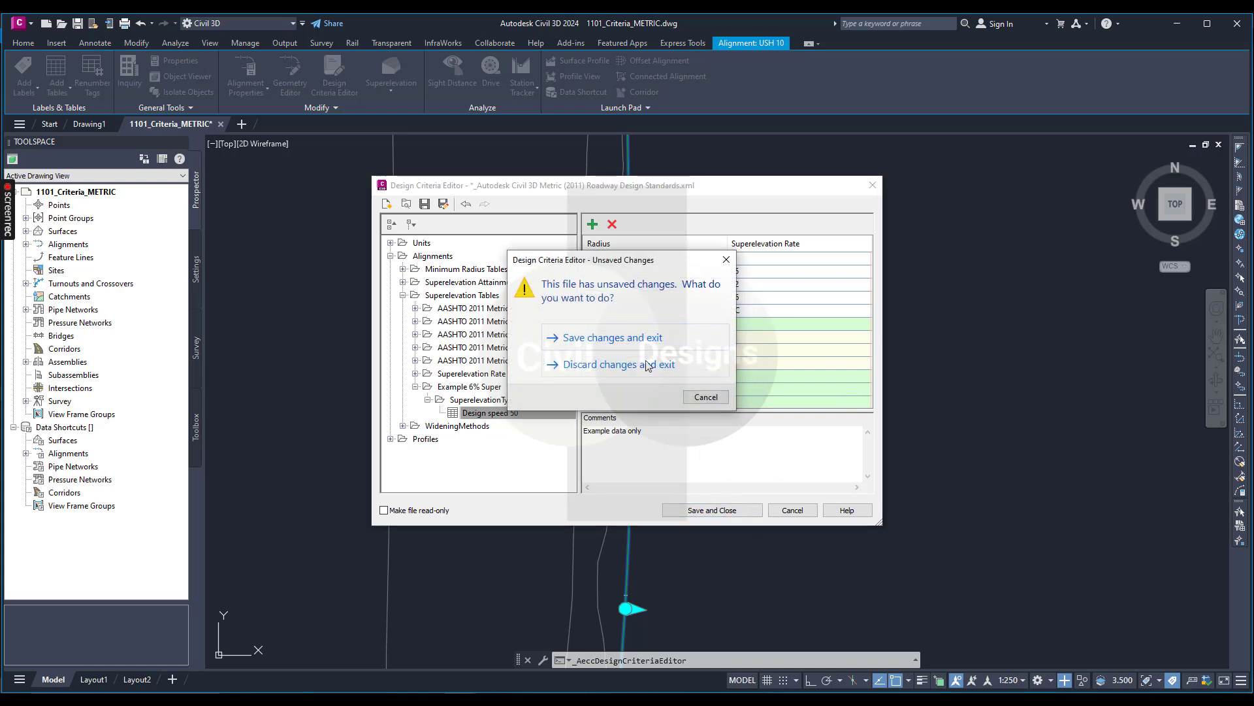
click(633, 338)
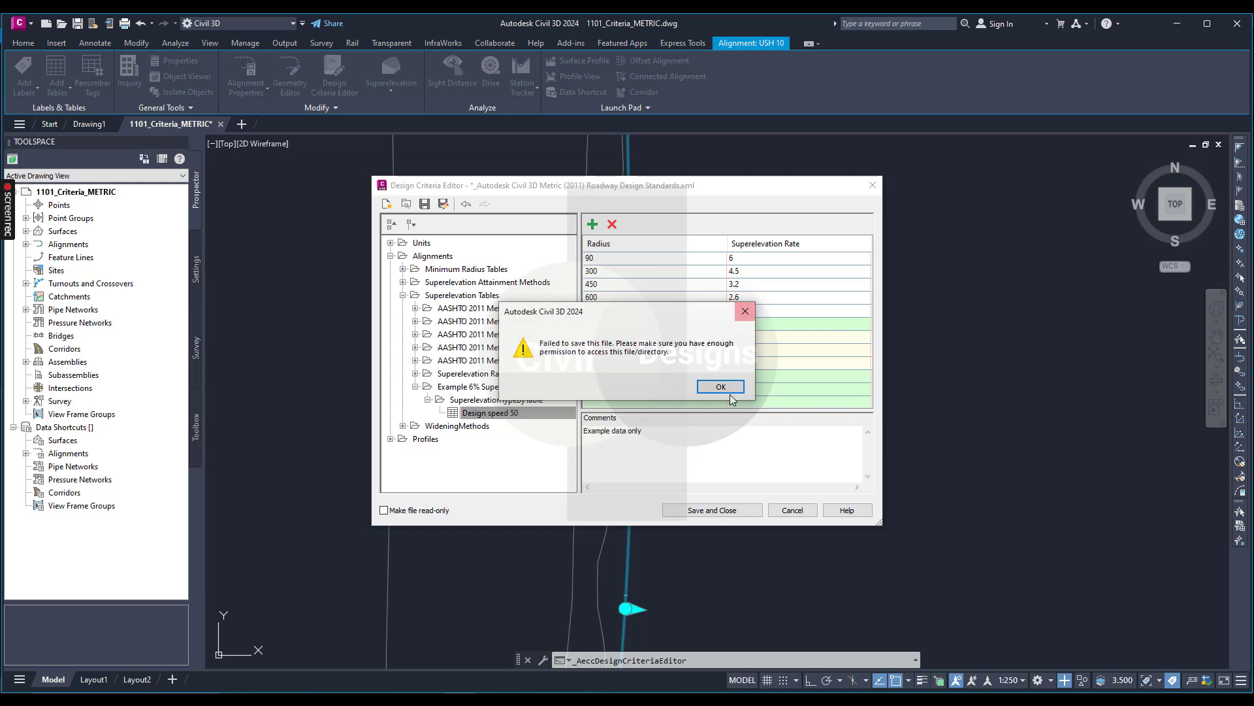
click(744, 312)
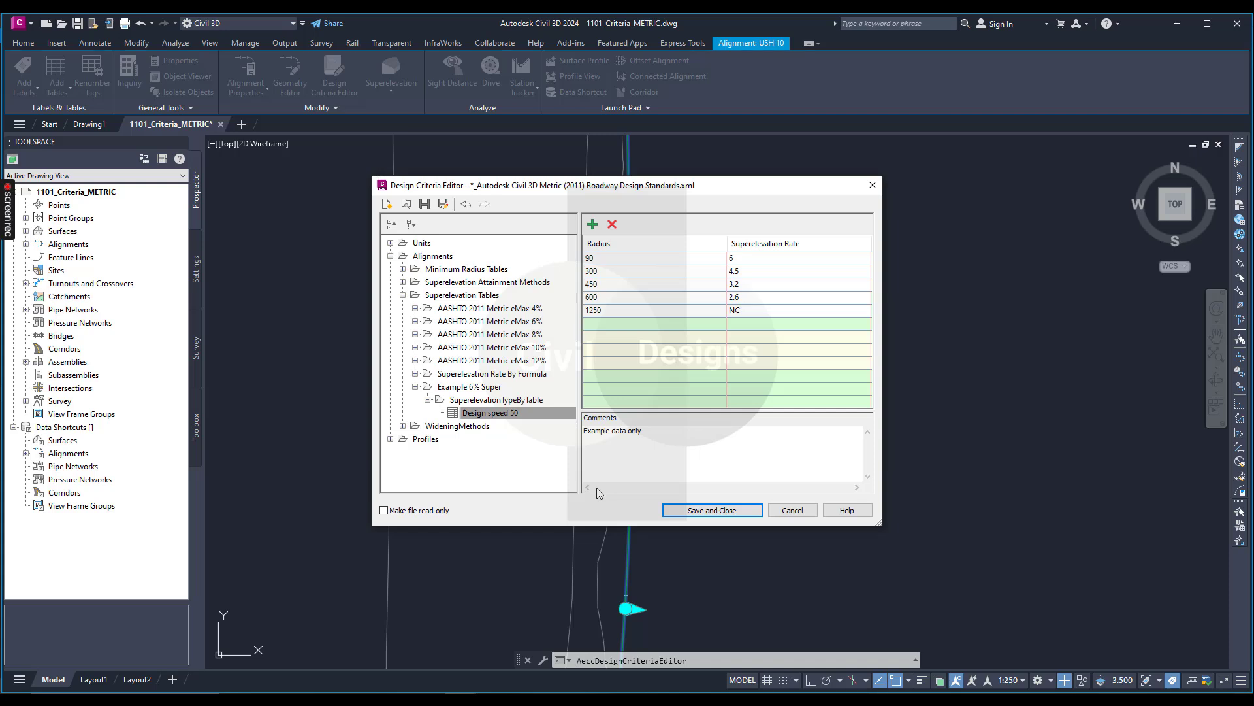
click(575, 700)
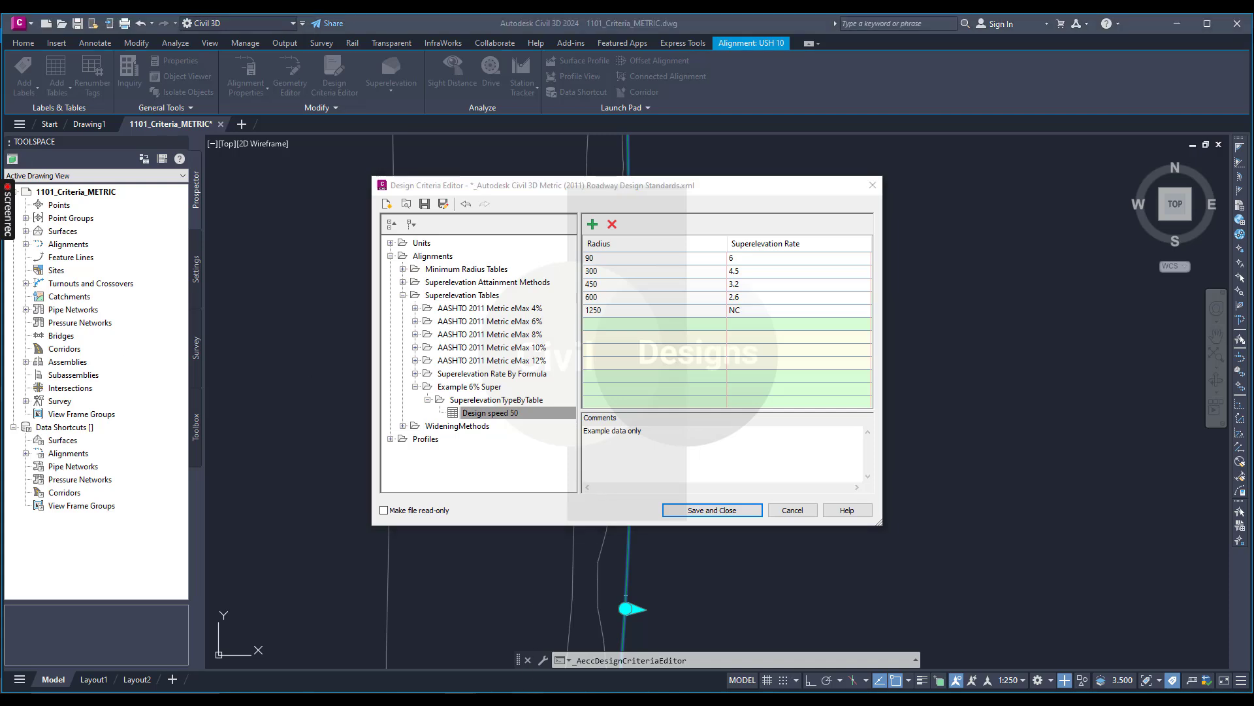